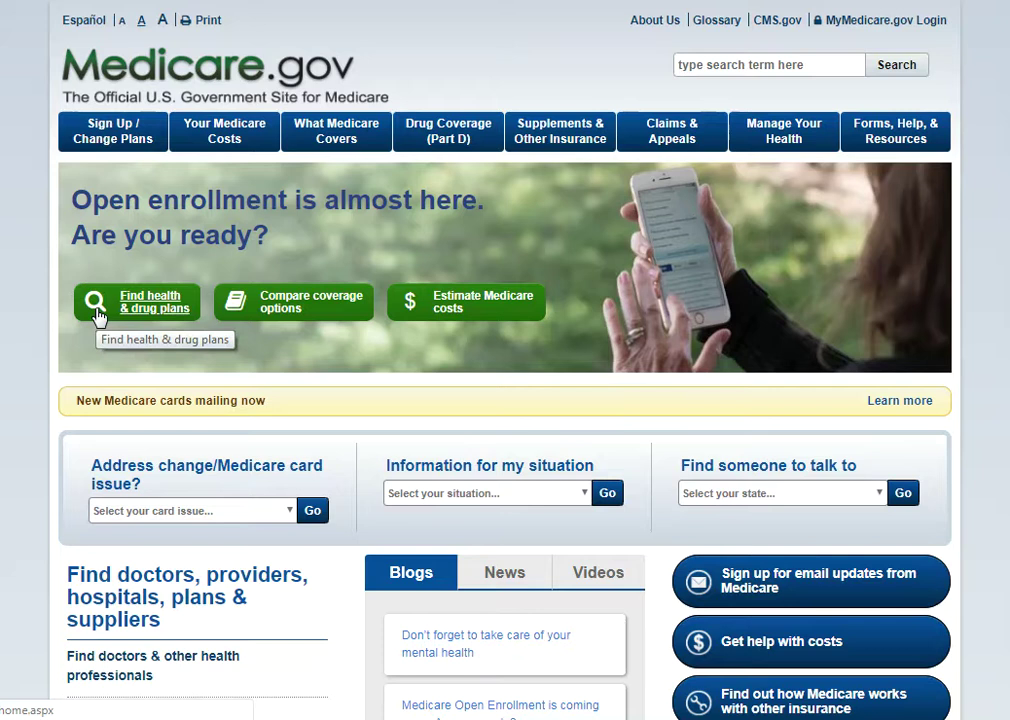
Step: Open the health and drug plan finder and run a basic search for ZIP code 28341 in Duplin county
{"action": "left_click", "coordinate": [163, 306]}
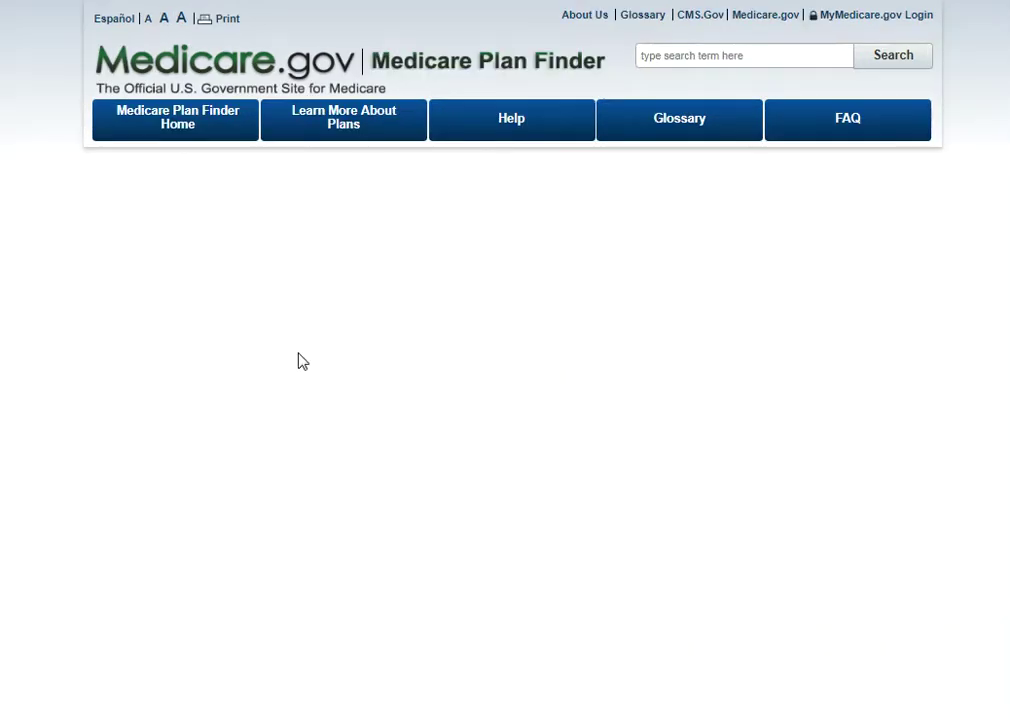
{"action": "scroll", "coordinate": [365, 263], "scroll_direction": "down", "scroll_amount": 2}
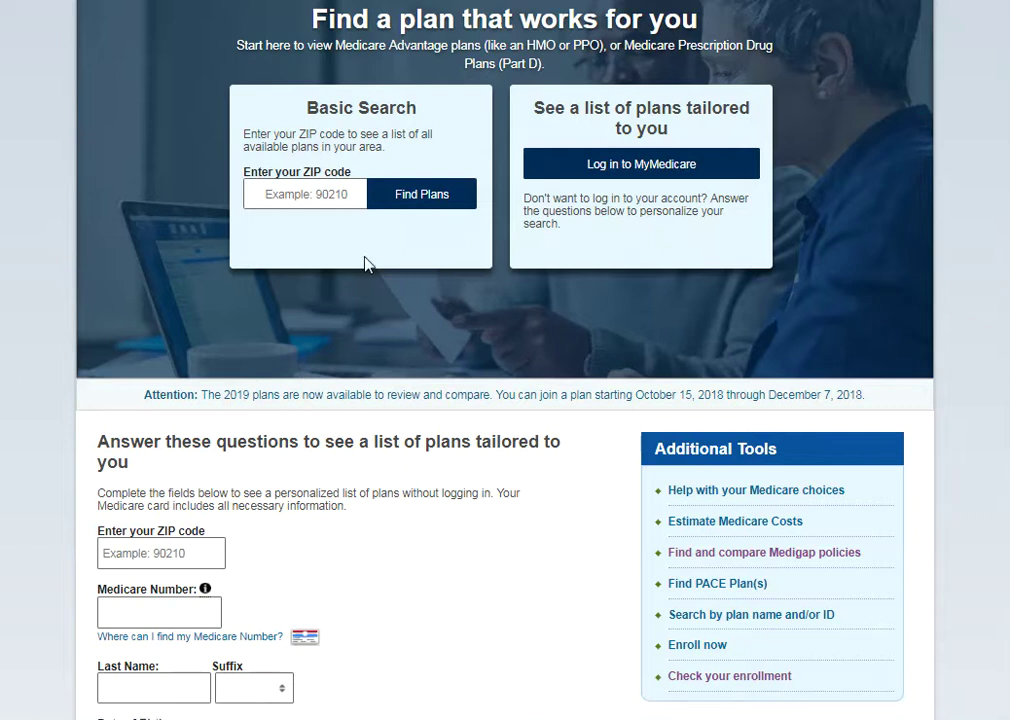
{"action": "left_click", "coordinate": [324, 196]}
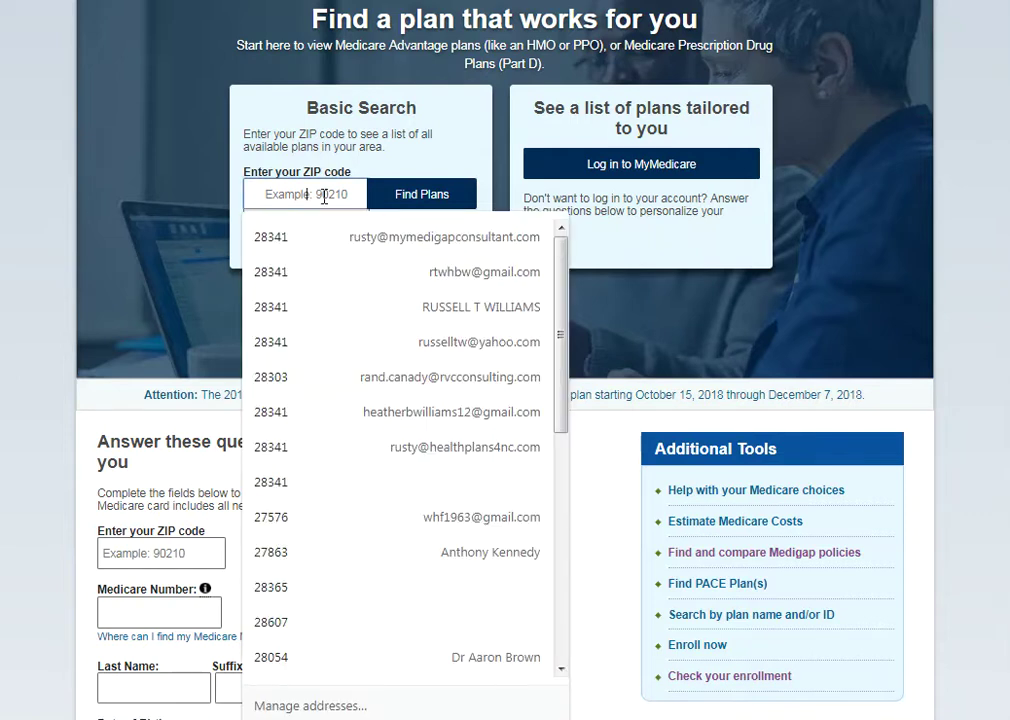
{"action": "type", "text": "28341"}
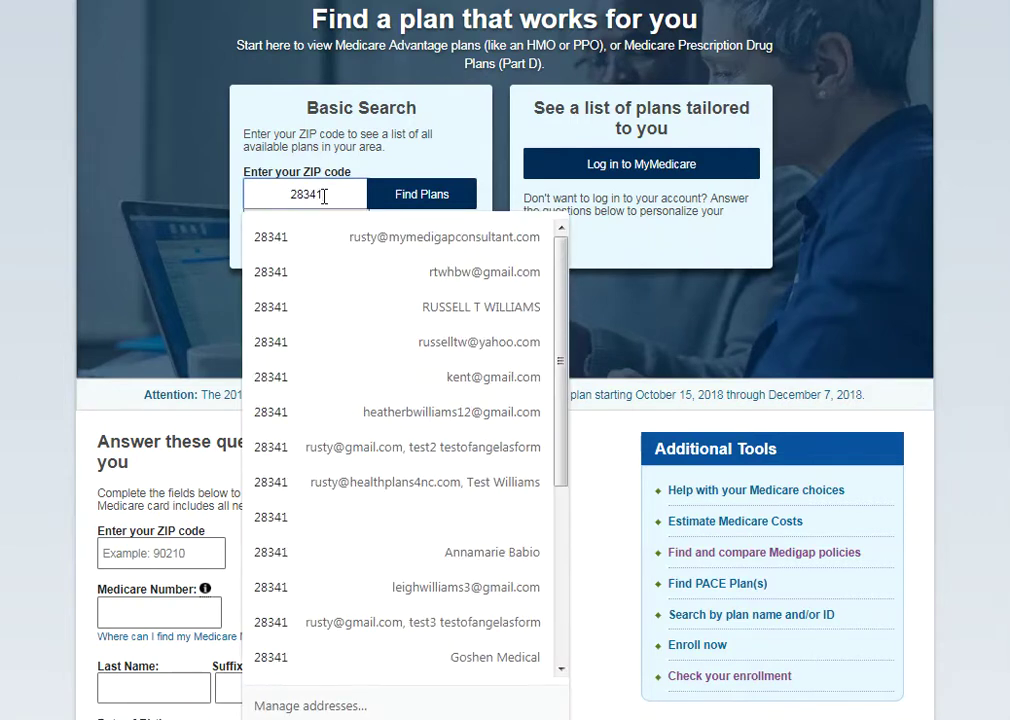
{"action": "left_click", "coordinate": [410, 200]}
{"action": "left_click", "coordinate": [432, 370]}
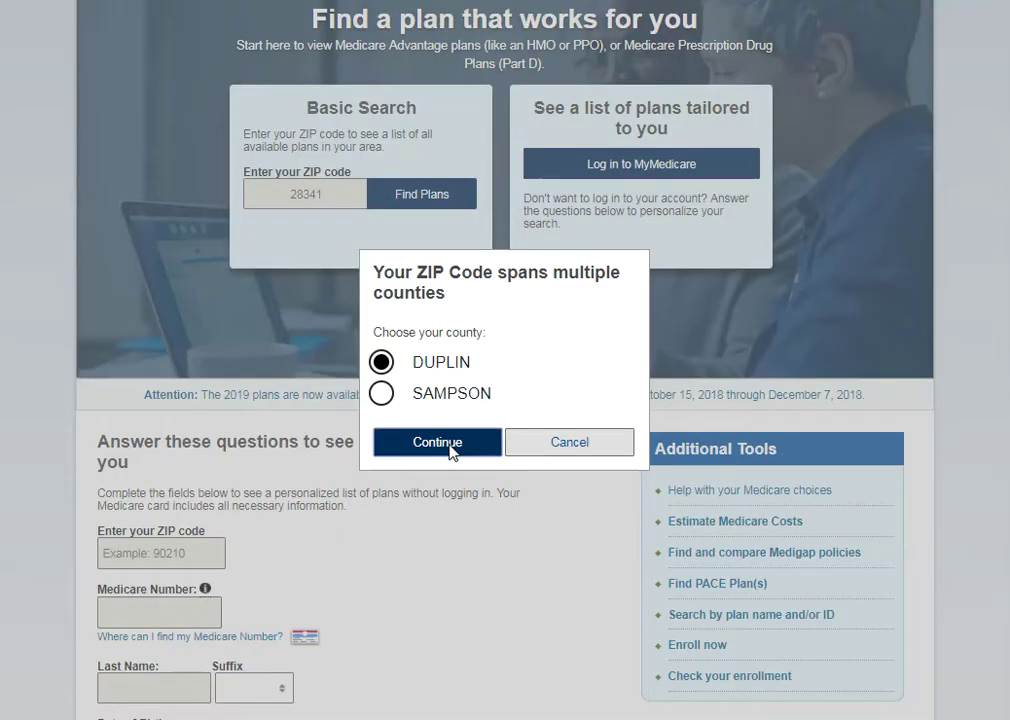
{"action": "left_click", "coordinate": [440, 442]}
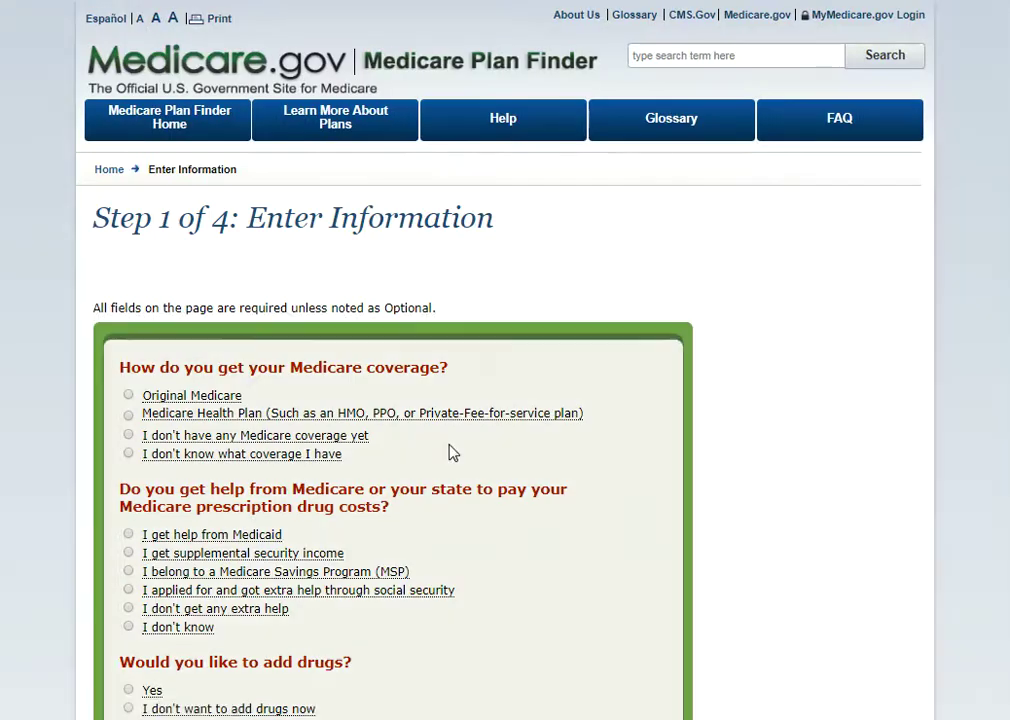
Step: Answer the coverage questions with Original Medicare, no extra help, and Yes to adding drugs, and submit them
{"action": "scroll", "coordinate": [451, 451], "scroll_direction": "down", "scroll_amount": 3}
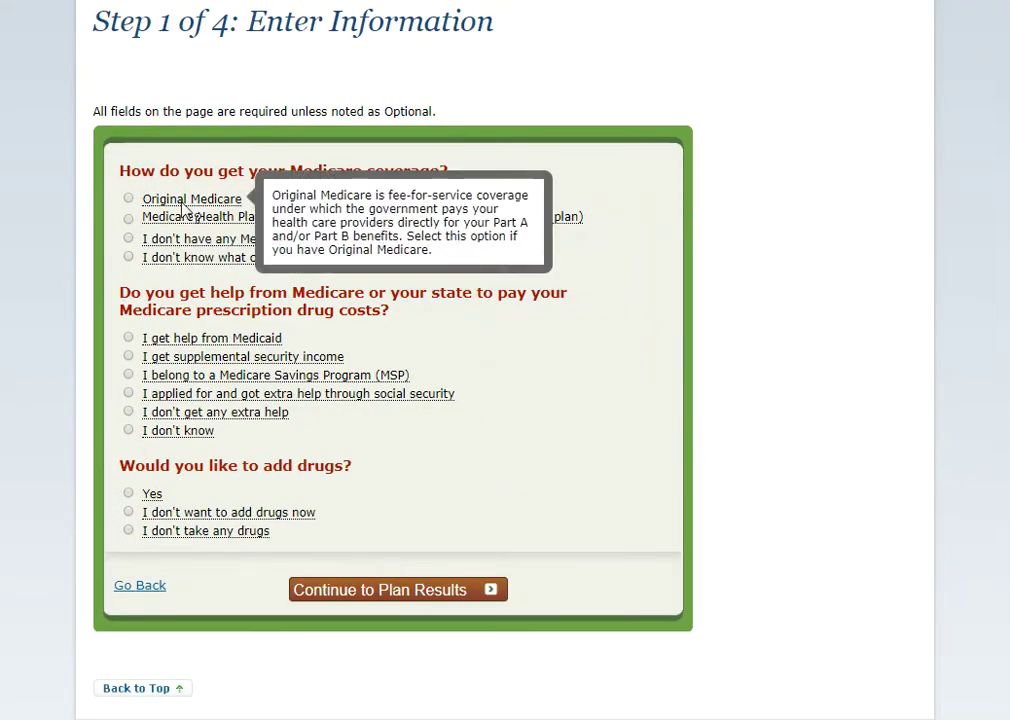
{"action": "left_click", "coordinate": [128, 199]}
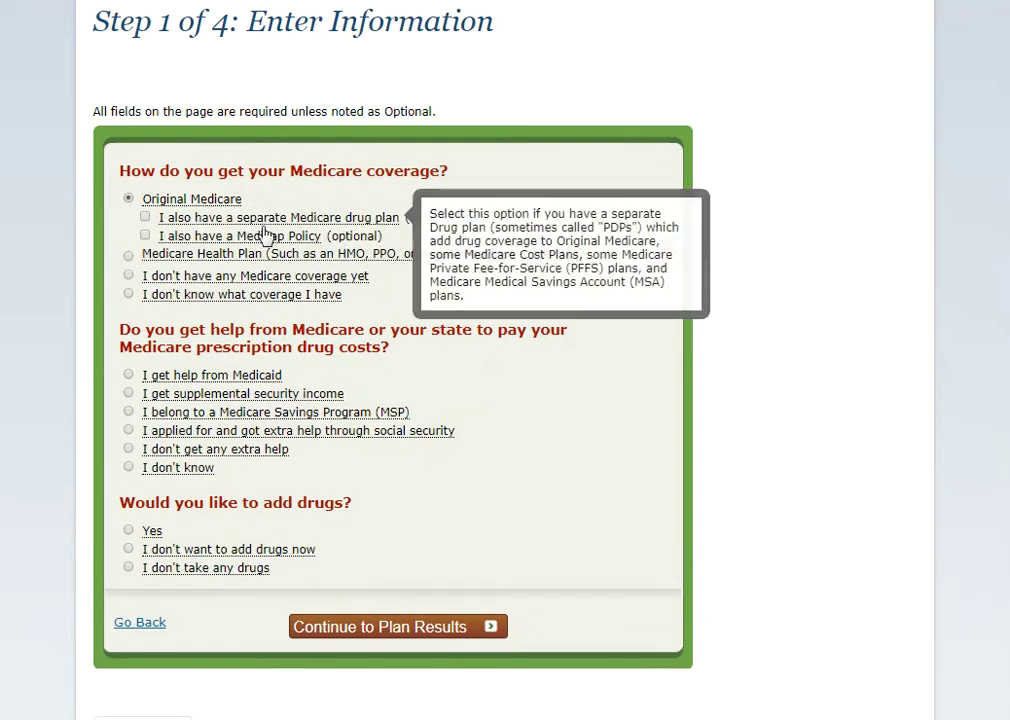
{"action": "mouse_move", "coordinate": [262, 233]}
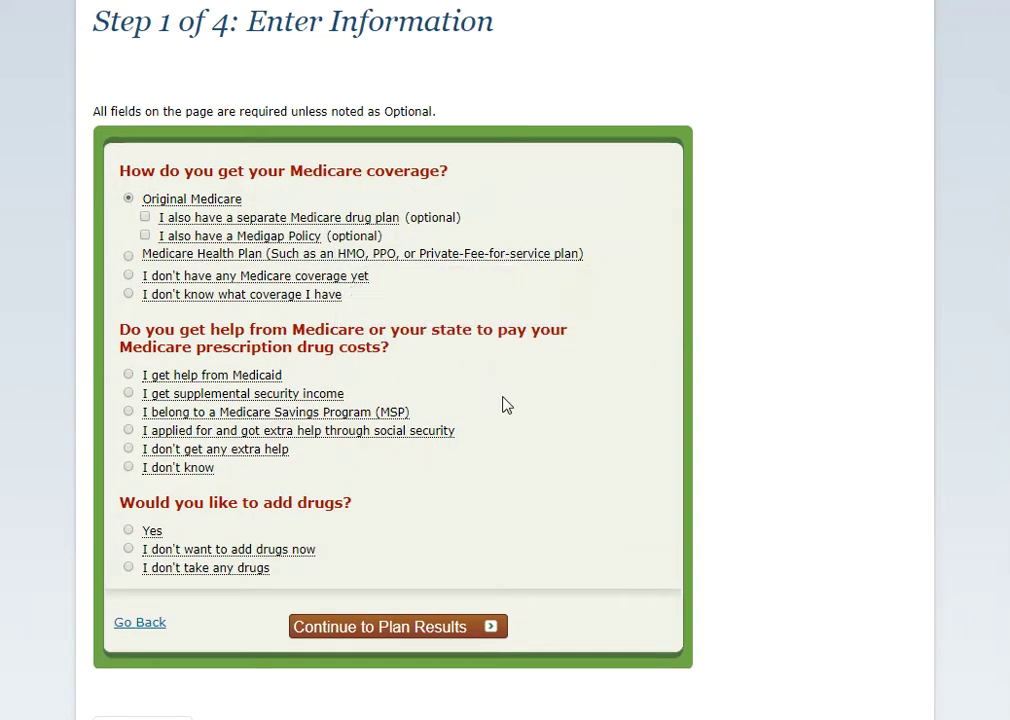
{"action": "left_click", "coordinate": [129, 452]}
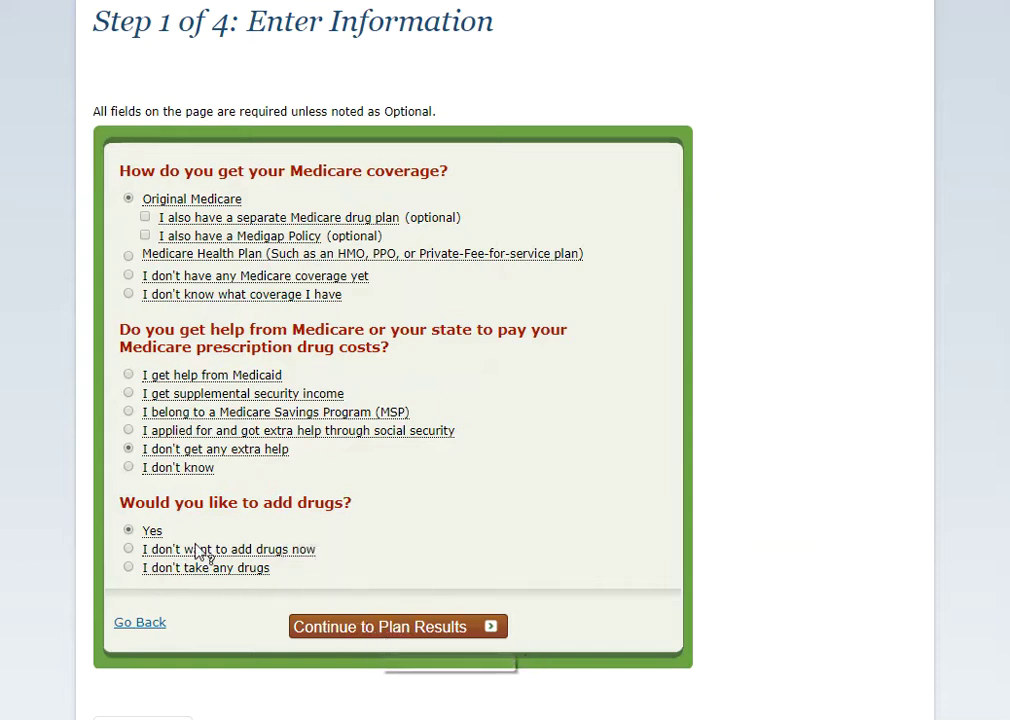
{"action": "left_click", "coordinate": [390, 632]}
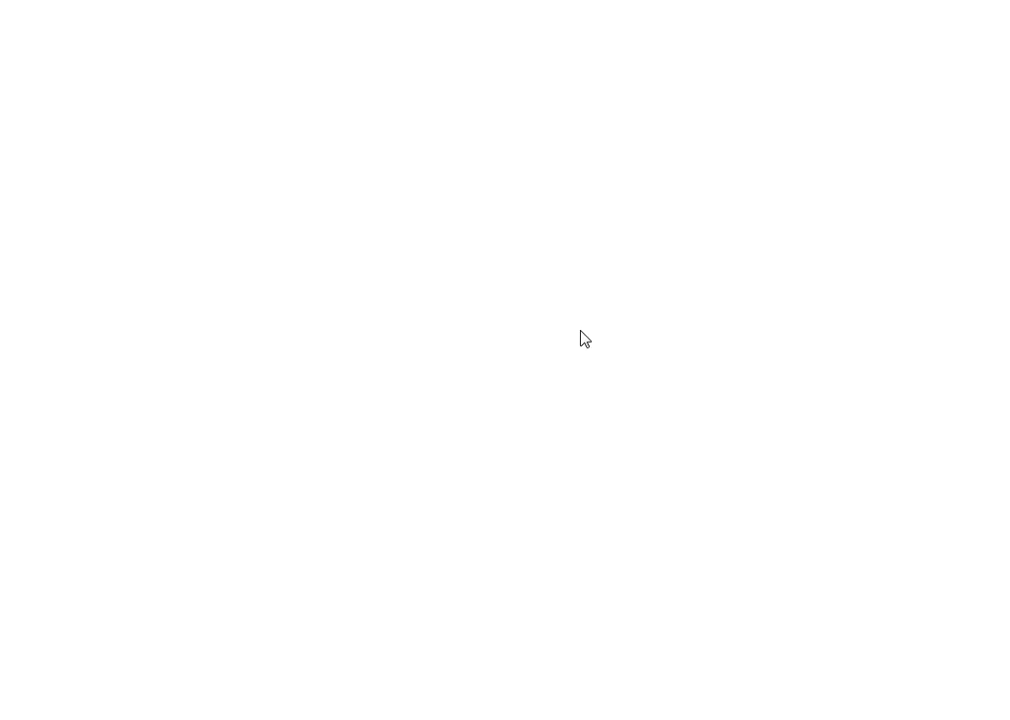
Step: Add Lisinopril TAB 10MG to the drug list, quantity 30 every 1 month from a retail pharmacy
{"action": "scroll", "coordinate": [584, 339], "scroll_direction": "down", "scroll_amount": 2}
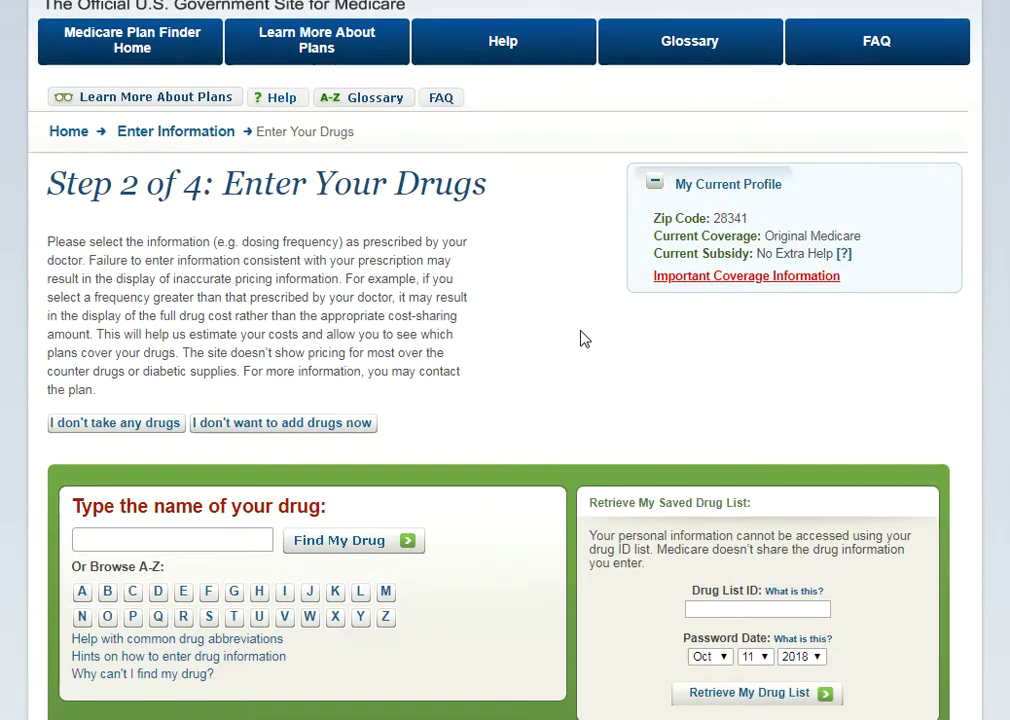
{"action": "scroll", "coordinate": [584, 339], "scroll_direction": "down", "scroll_amount": 1}
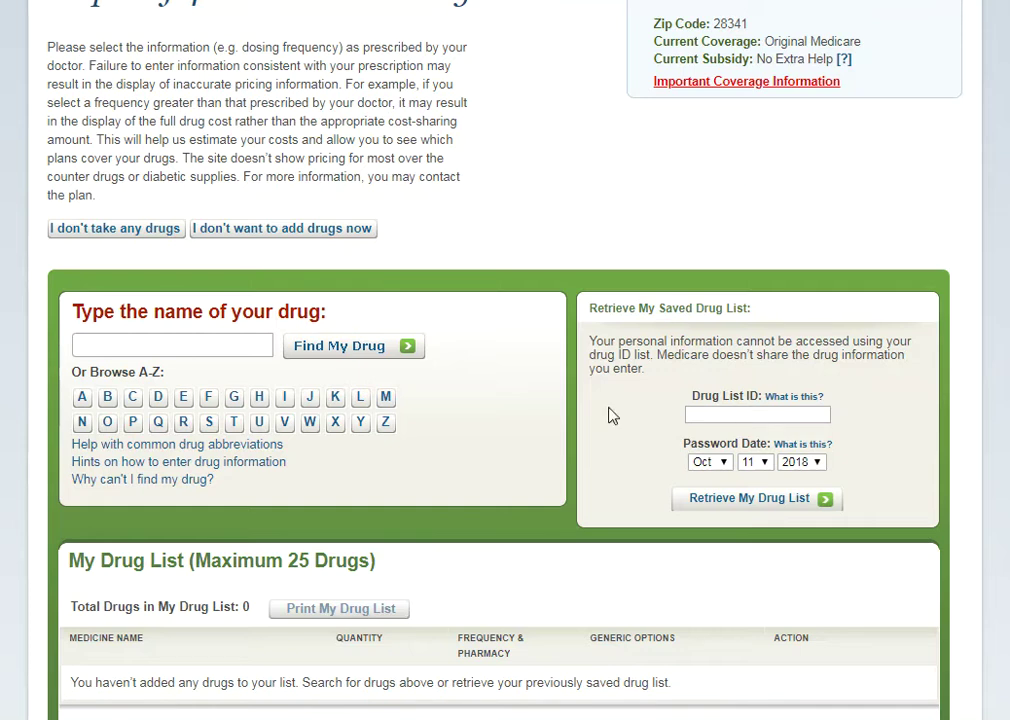
{"action": "left_click", "coordinate": [156, 346]}
{"action": "type", "text": "lisi"}
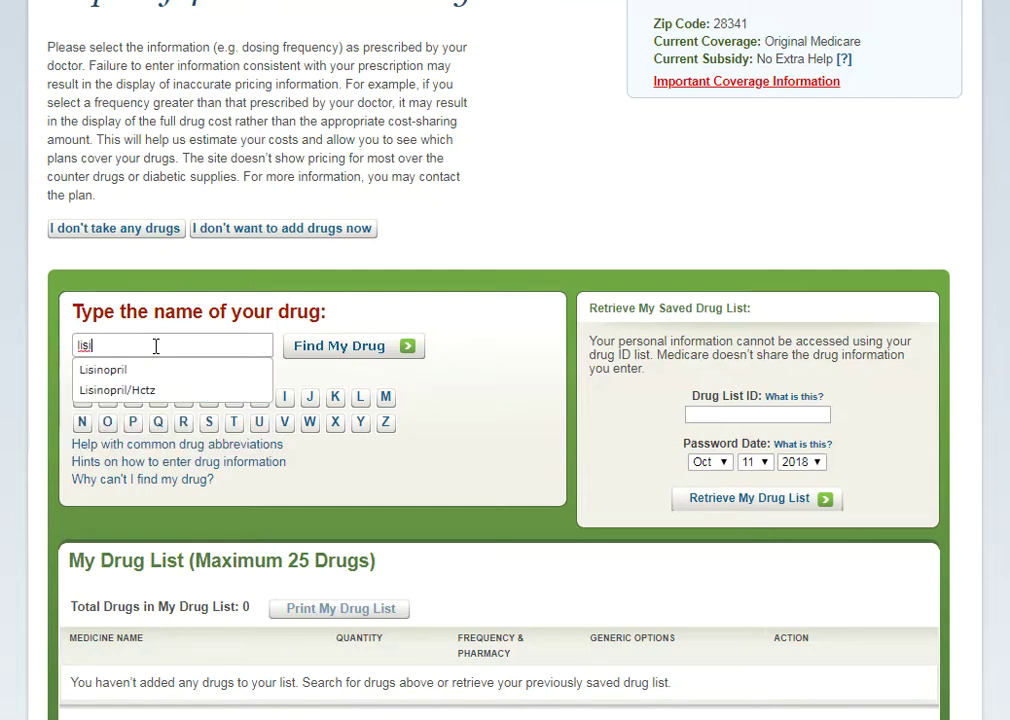
{"action": "left_click", "coordinate": [128, 372]}
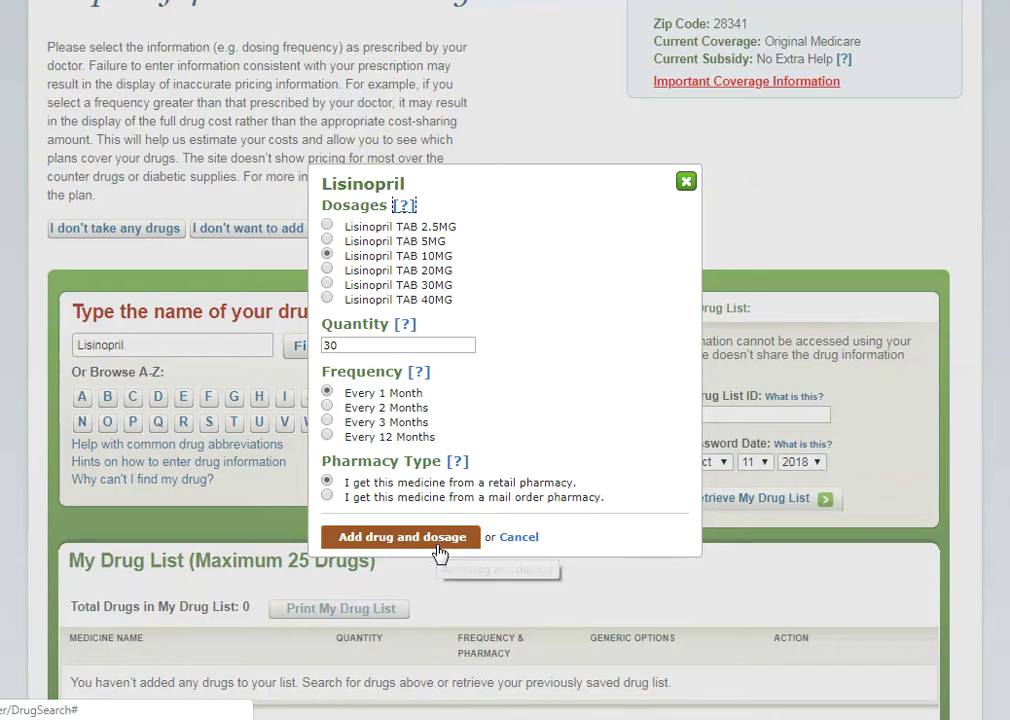
{"action": "left_click", "coordinate": [401, 538]}
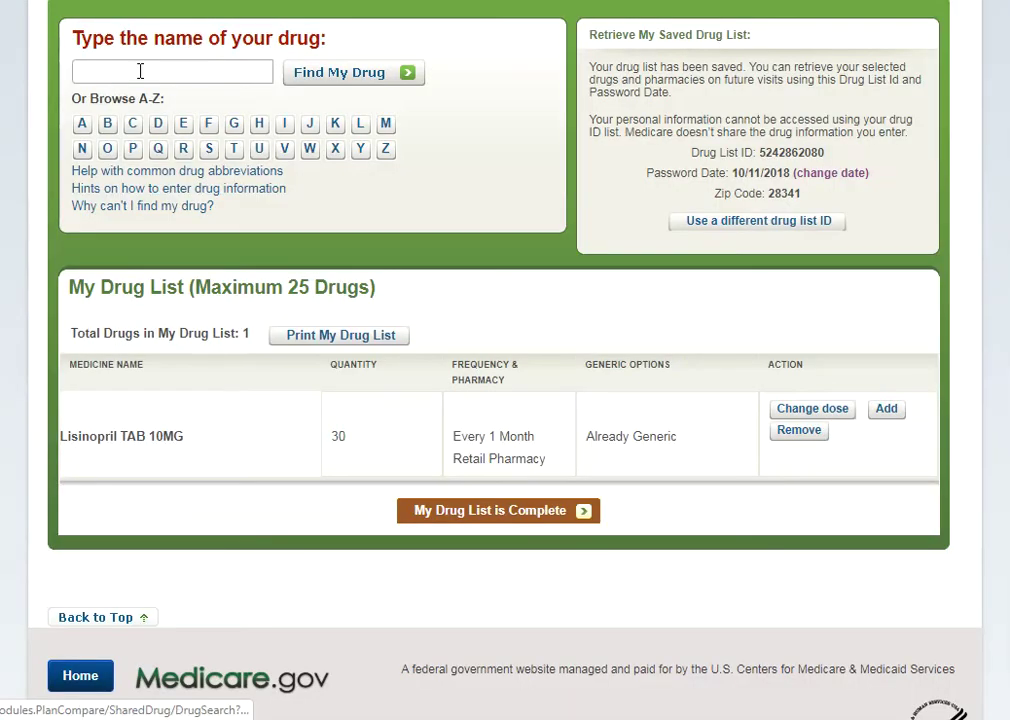
Step: Add Synthroid TAB 100MCG, quantity 30 every 1 month from retail, accepting the lower cost generic Levothyroxine Sodium
{"action": "left_click", "coordinate": [140, 71]}
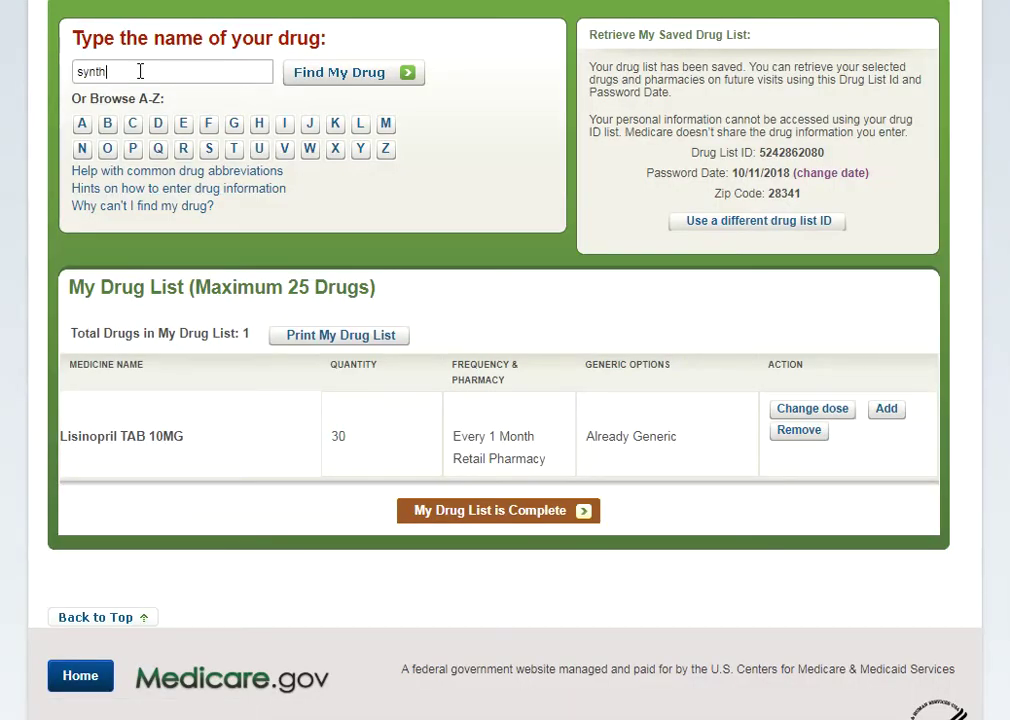
{"action": "left_click", "coordinate": [142, 97]}
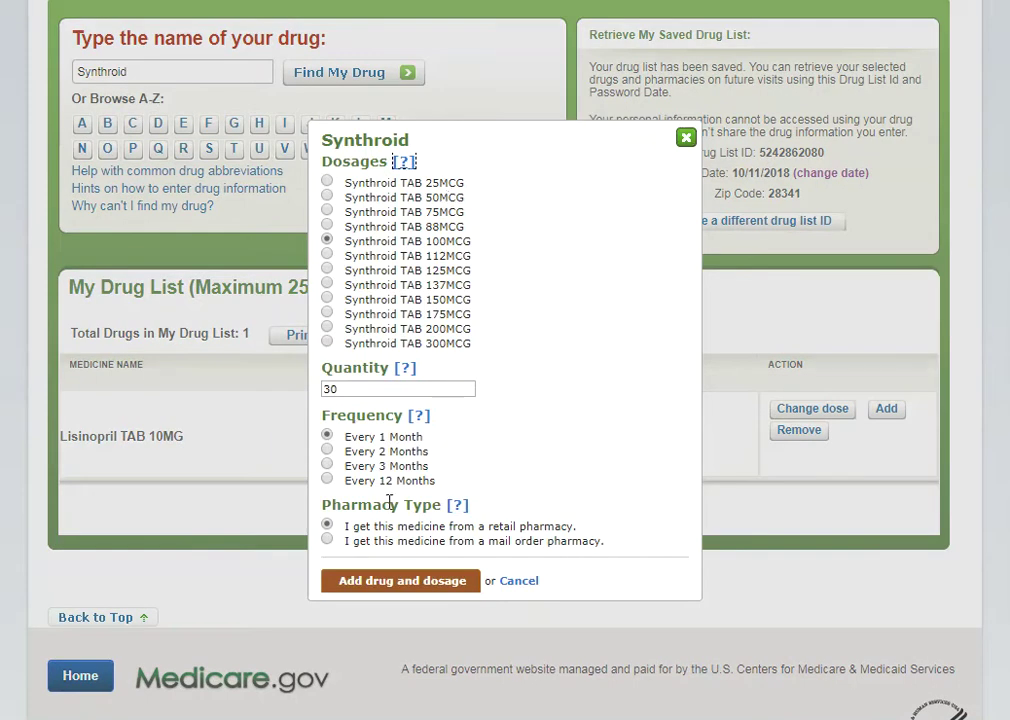
{"action": "left_click", "coordinate": [397, 585]}
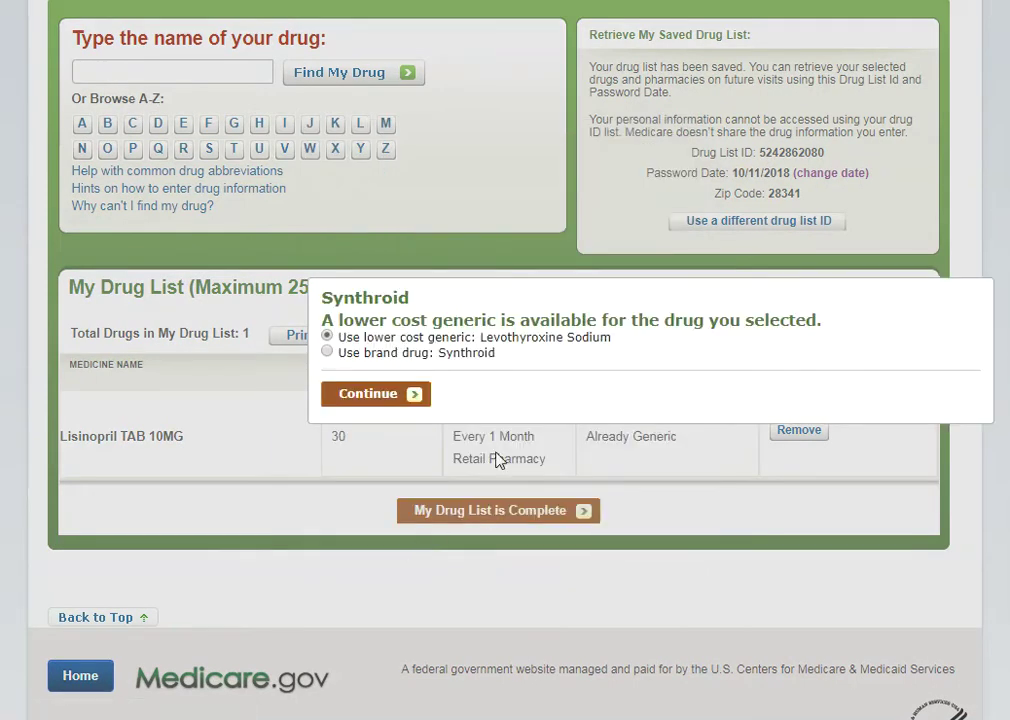
{"action": "left_click_drag", "start_coordinate": [616, 340], "coordinate": [481, 337]}
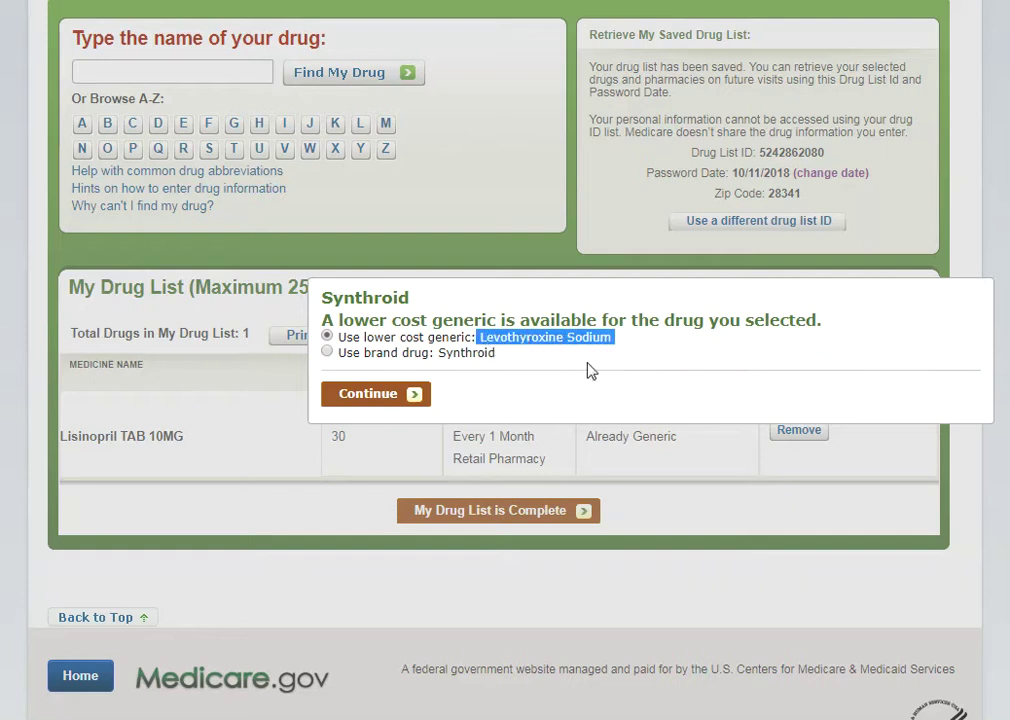
{"action": "left_click", "coordinate": [373, 404]}
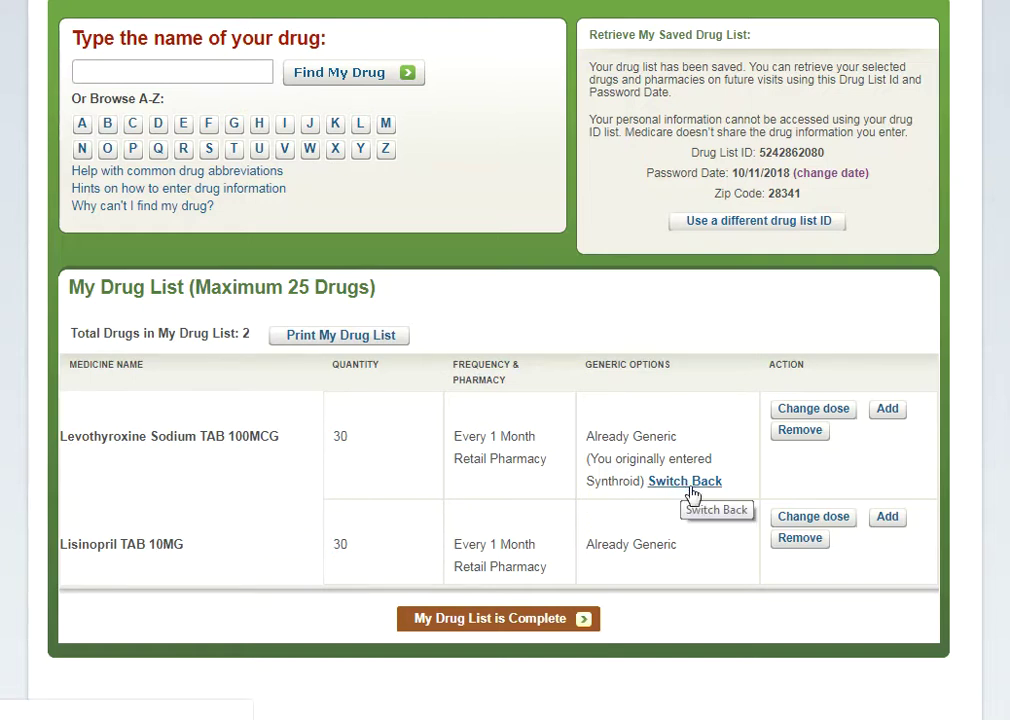
Step: Add Atorvastatin Calcium TAB 10MG to the drug list, quantity 30 every 1 month from a retail pharmacy
{"action": "left_click", "coordinate": [187, 72]}
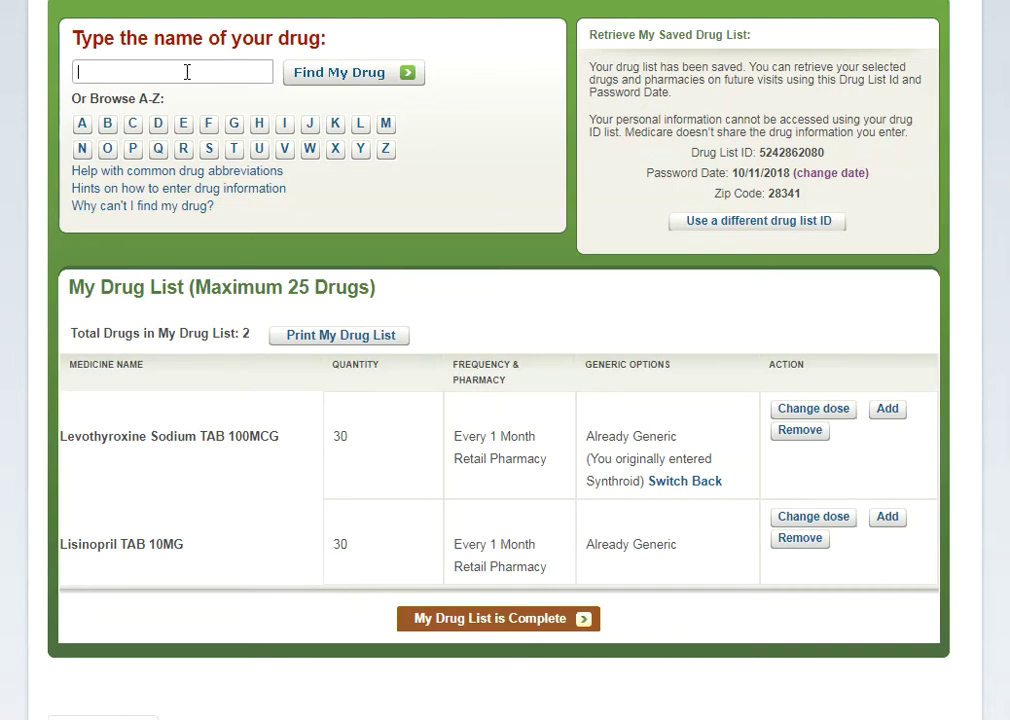
{"action": "left_click", "coordinate": [170, 100]}
{"action": "left_click", "coordinate": [392, 524]}
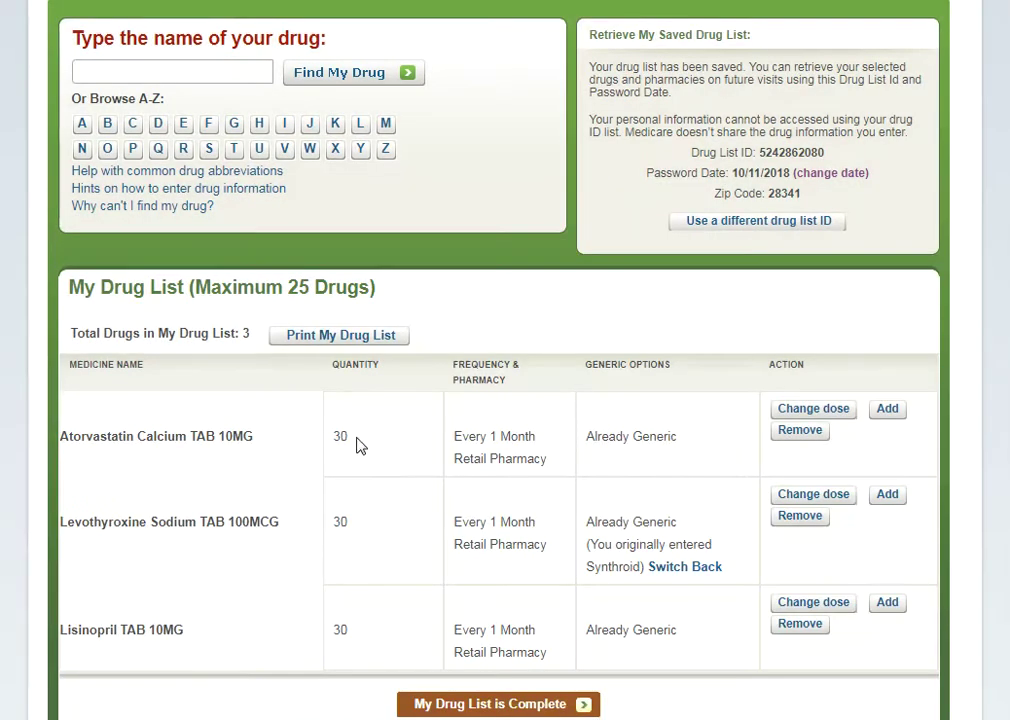
Step: Highlight the saved drug list ID and submit the drug list as complete to reach pharmacy selection
{"action": "scroll", "coordinate": [408, 579], "scroll_direction": "down", "scroll_amount": 1}
{"action": "scroll", "coordinate": [735, 307], "scroll_direction": "up", "scroll_amount": 1}
{"action": "left_click_drag", "start_coordinate": [826, 152], "coordinate": [761, 150]}
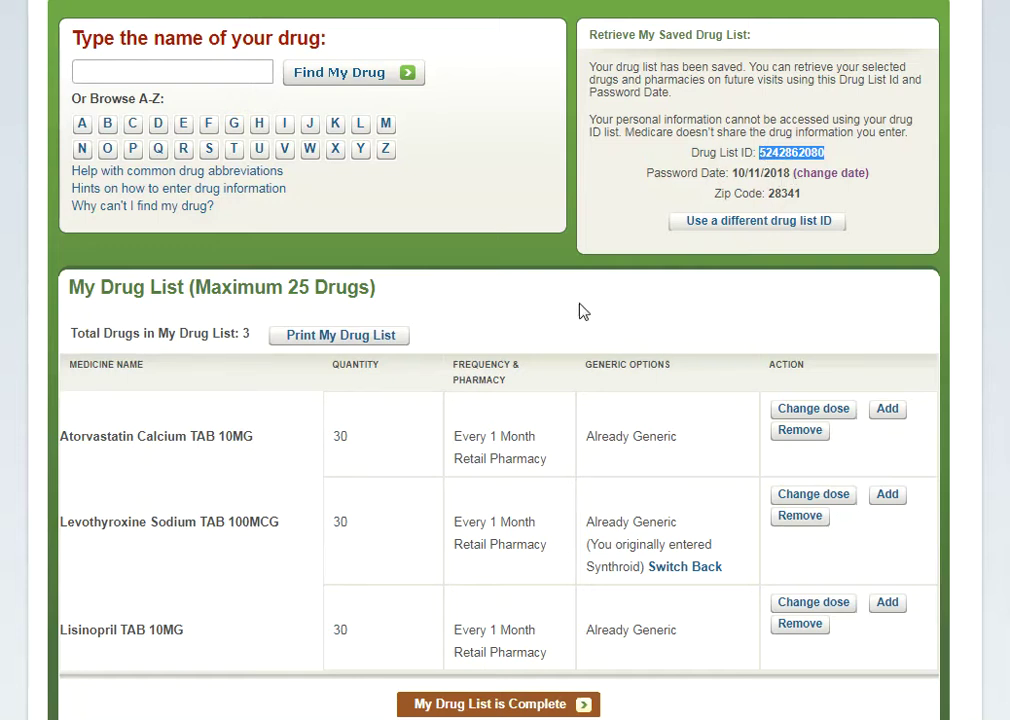
{"action": "left_click", "coordinate": [489, 709]}
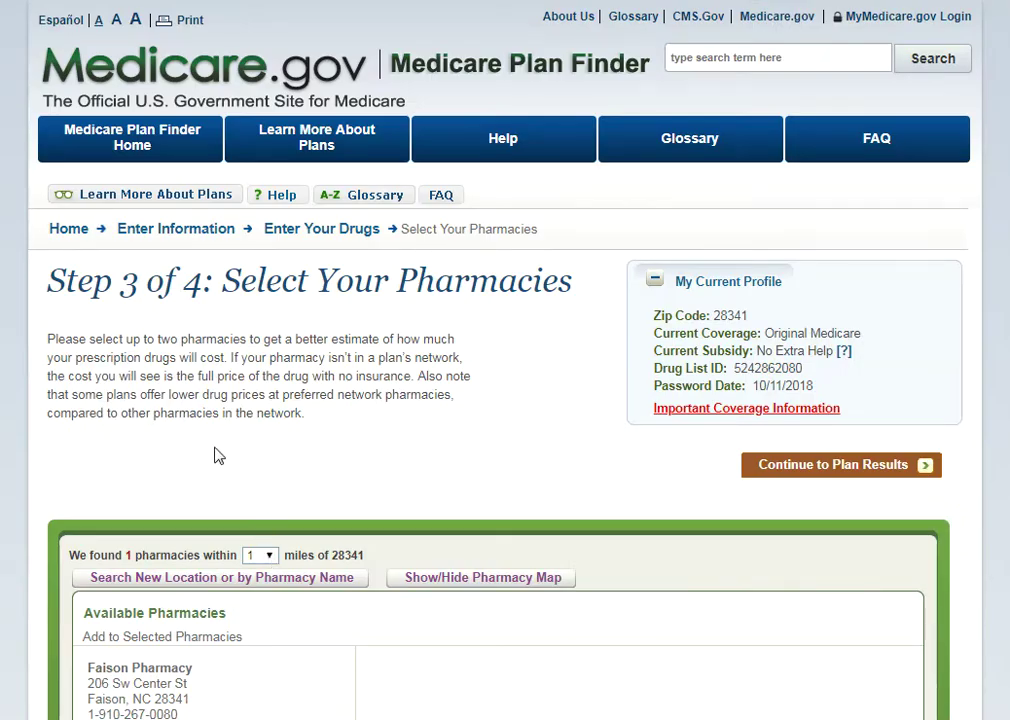
Step: Widen the pharmacy search radius to 17 miles and view the search criteria for a new location or pharmacy name
{"action": "scroll", "coordinate": [218, 458], "scroll_direction": "down", "scroll_amount": 2}
{"action": "scroll", "coordinate": [218, 458], "scroll_direction": "down", "scroll_amount": 1}
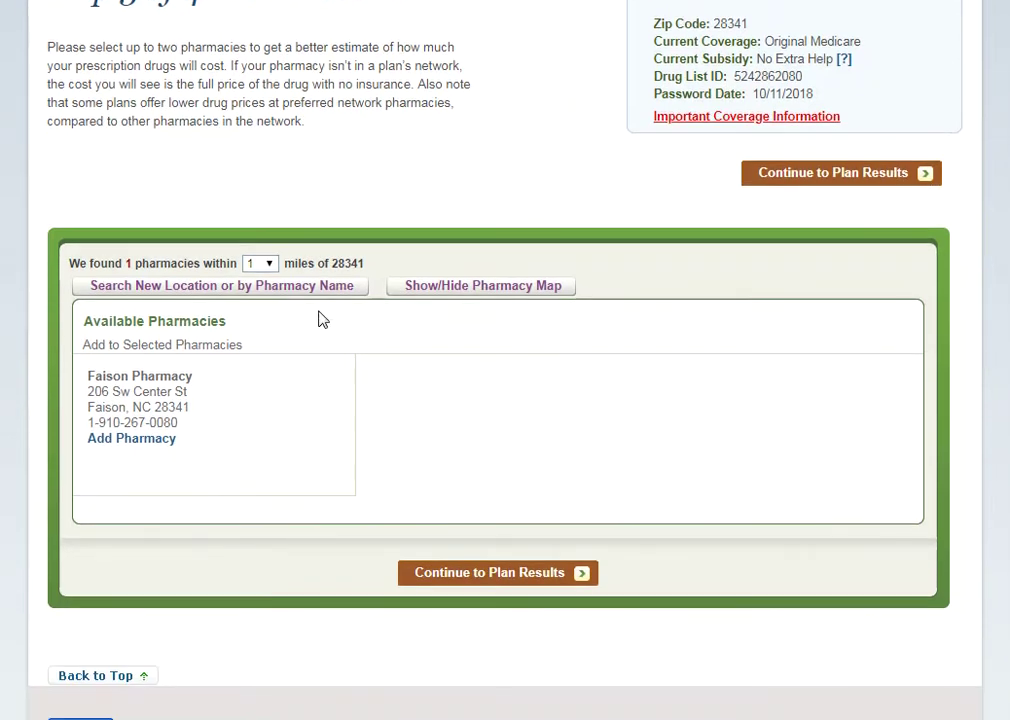
{"action": "left_click", "coordinate": [259, 266]}
{"action": "left_click", "coordinate": [255, 312]}
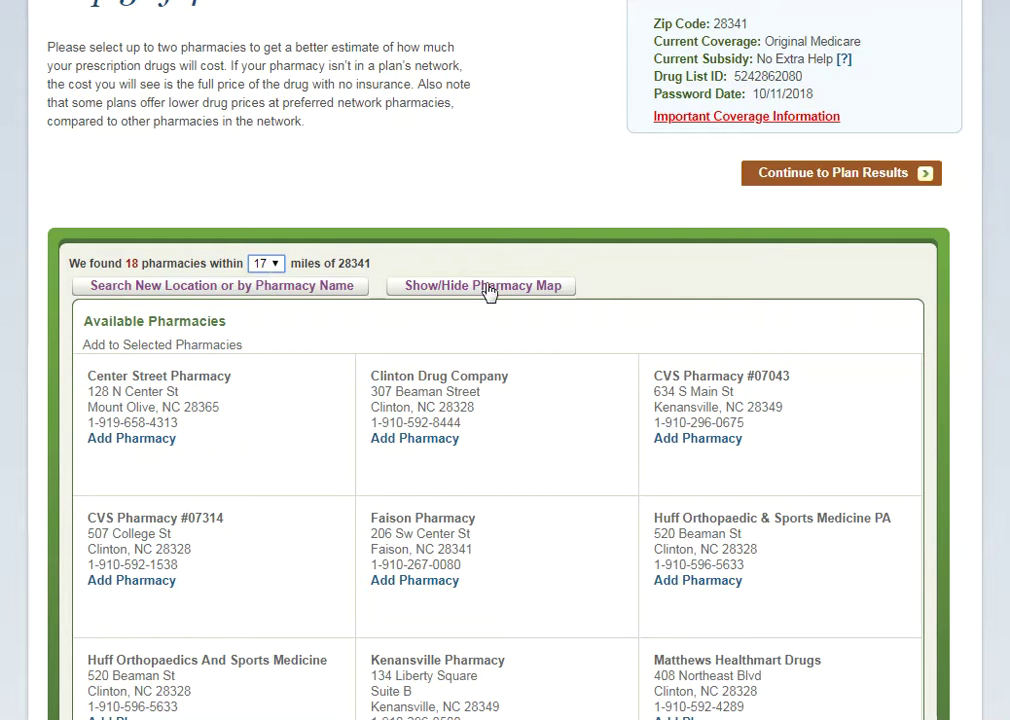
{"action": "left_click", "coordinate": [269, 290]}
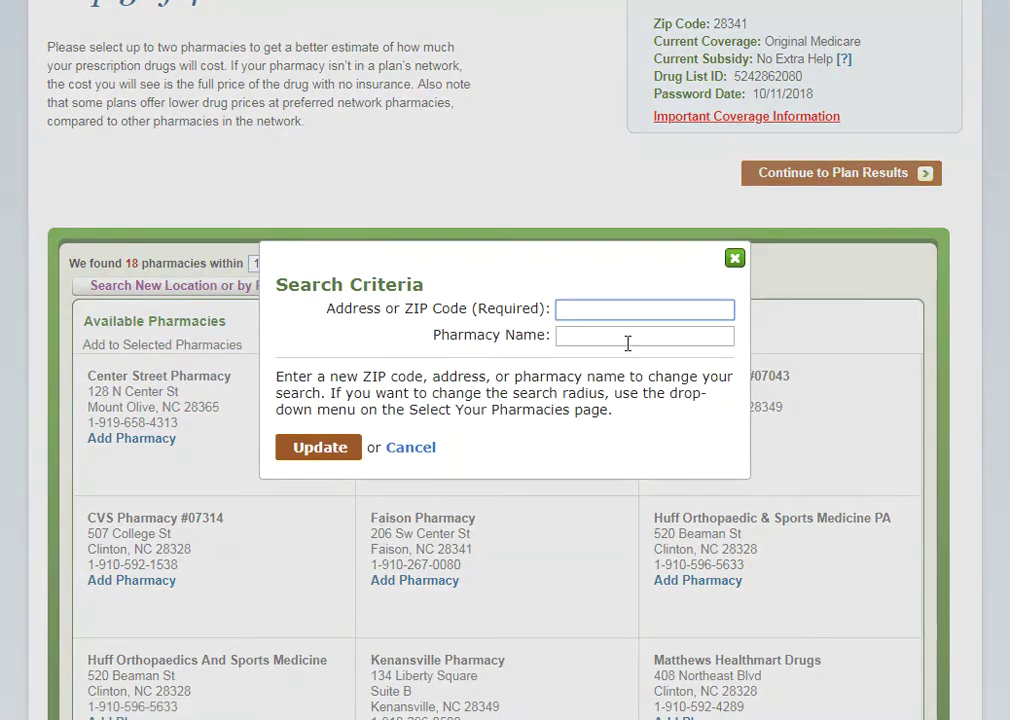
{"action": "left_click", "coordinate": [736, 260]}
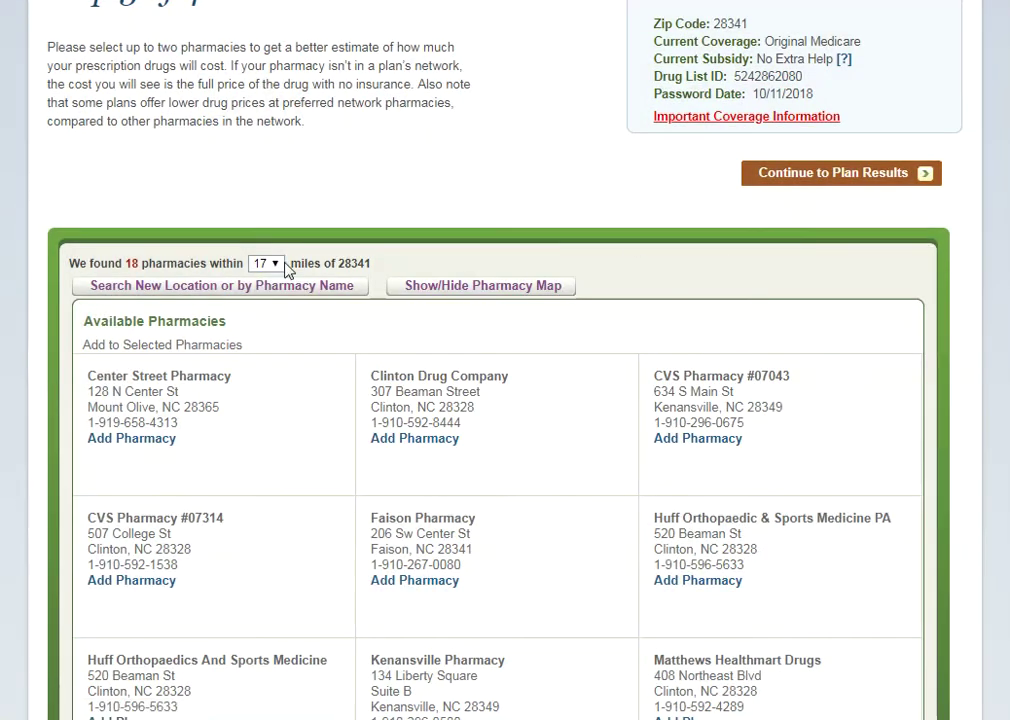
Step: Add the Walgreens in Mount Olive and Walmart Pharmacy 10-2580 in Clinton to the selected pharmacies
{"action": "scroll", "coordinate": [380, 228], "scroll_direction": "down", "scroll_amount": 6}
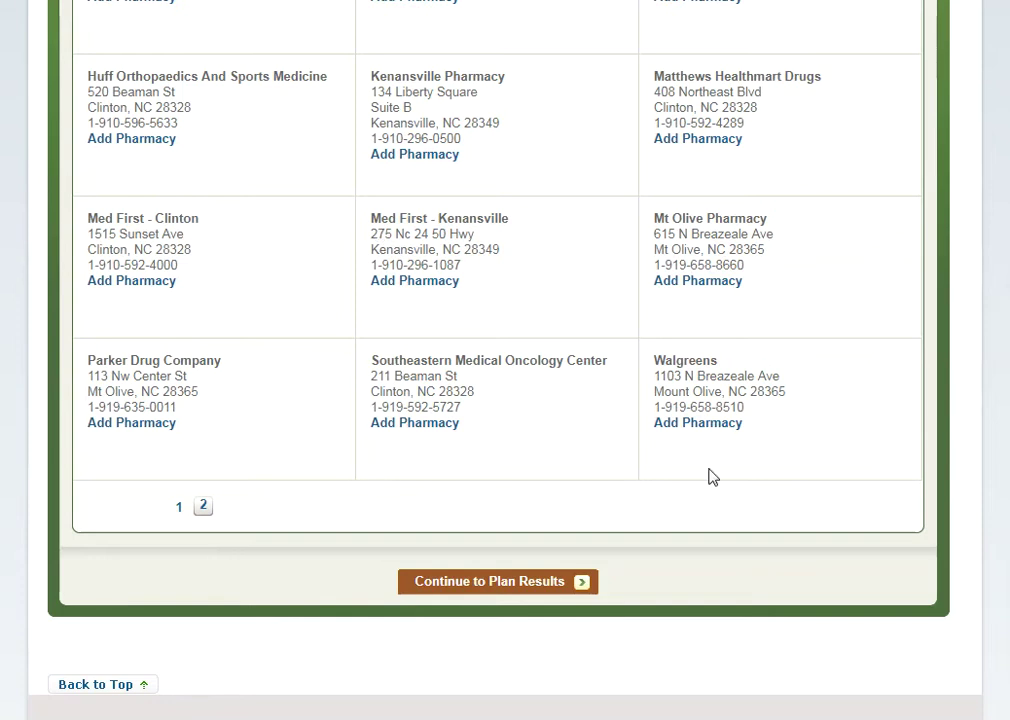
{"action": "left_click", "coordinate": [699, 424]}
{"action": "scroll", "coordinate": [420, 505], "scroll_direction": "down", "scroll_amount": 5}
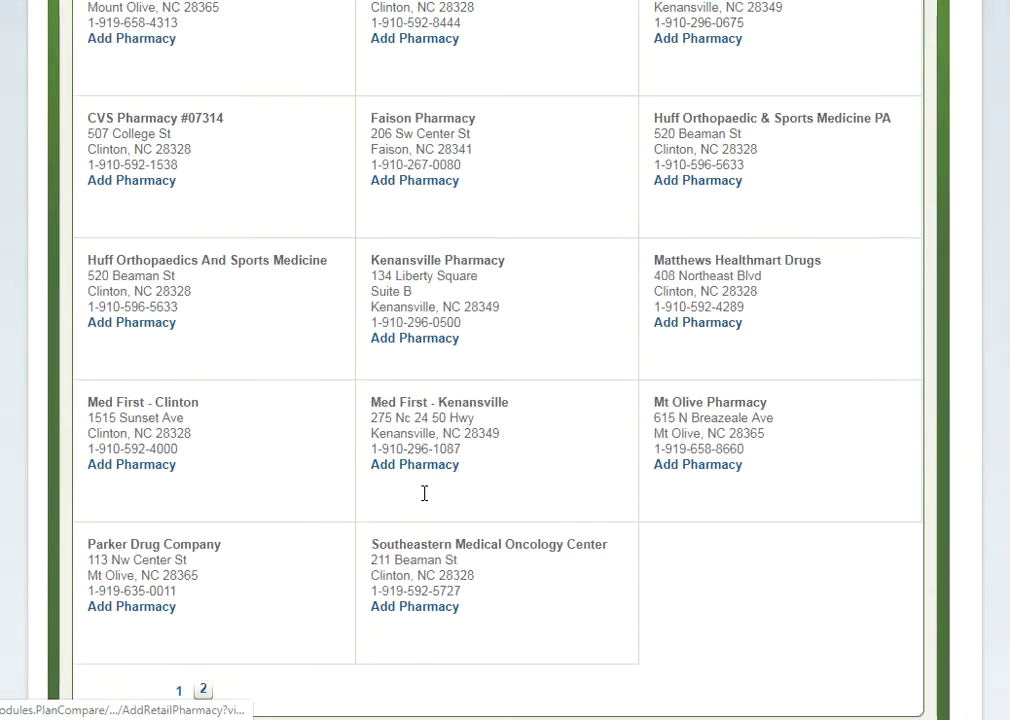
{"action": "left_click", "coordinate": [205, 422]}
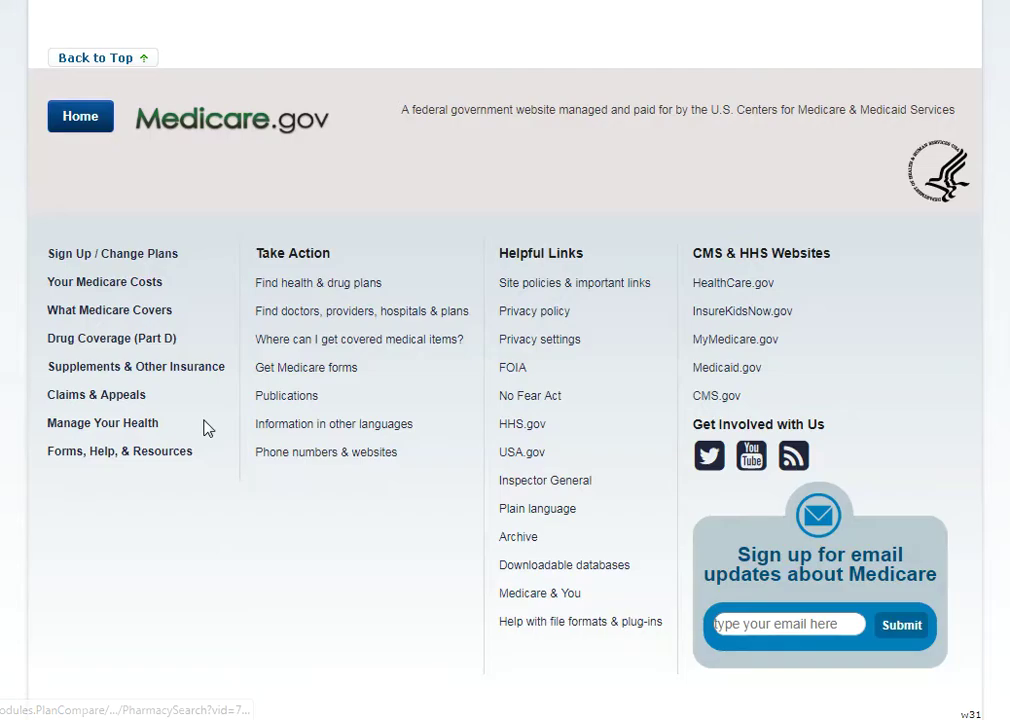
{"action": "scroll", "coordinate": [320, 418], "scroll_direction": "up", "scroll_amount": 5}
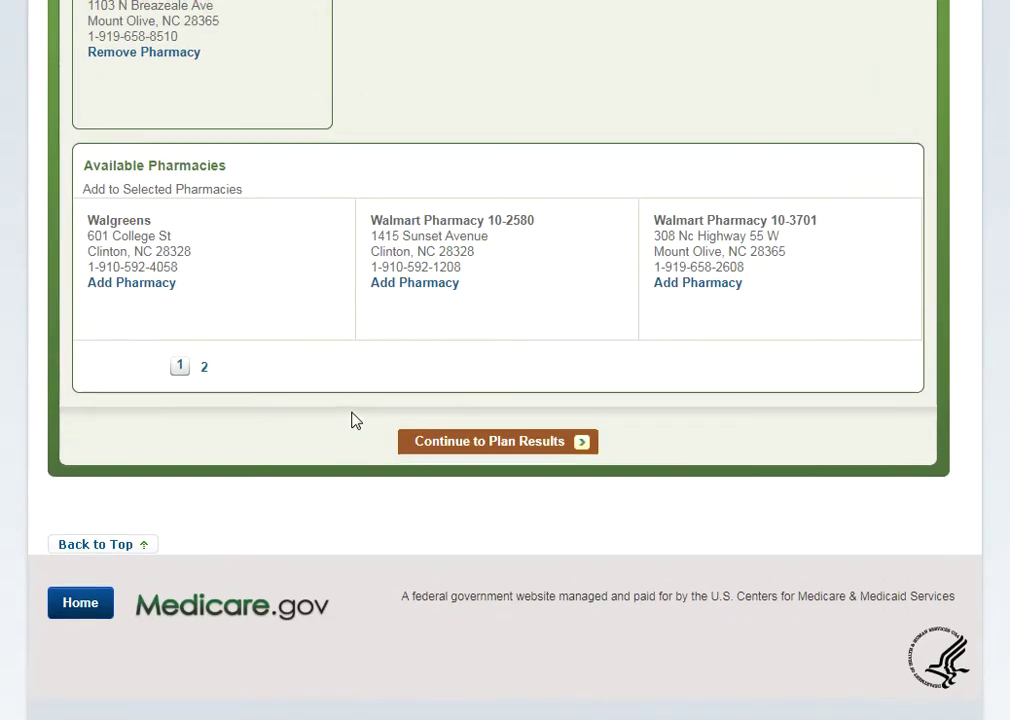
{"action": "left_click", "coordinate": [392, 284]}
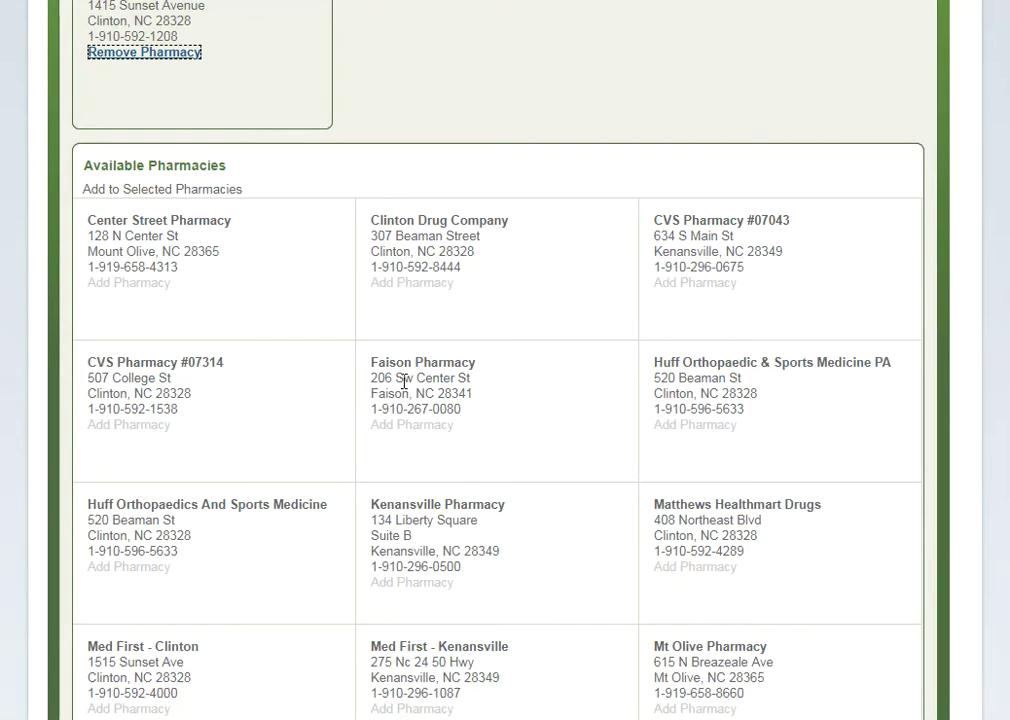
{"action": "scroll", "coordinate": [541, 451], "scroll_direction": "up", "scroll_amount": 3}
{"action": "scroll", "coordinate": [541, 451], "scroll_direction": "up", "scroll_amount": 2}
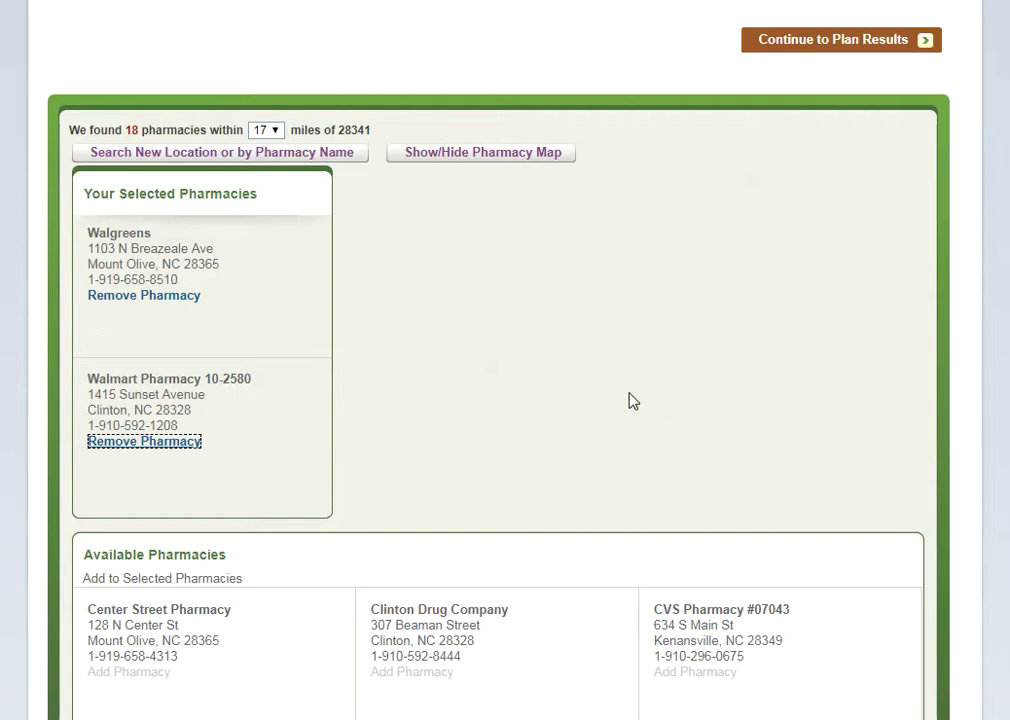
Step: Continue from pharmacy selection, choose only Prescription Drug Plans (with Original Medicare), and proceed to the plan results
{"action": "scroll", "coordinate": [633, 401], "scroll_direction": "up", "scroll_amount": 2}
{"action": "left_click", "coordinate": [834, 241]}
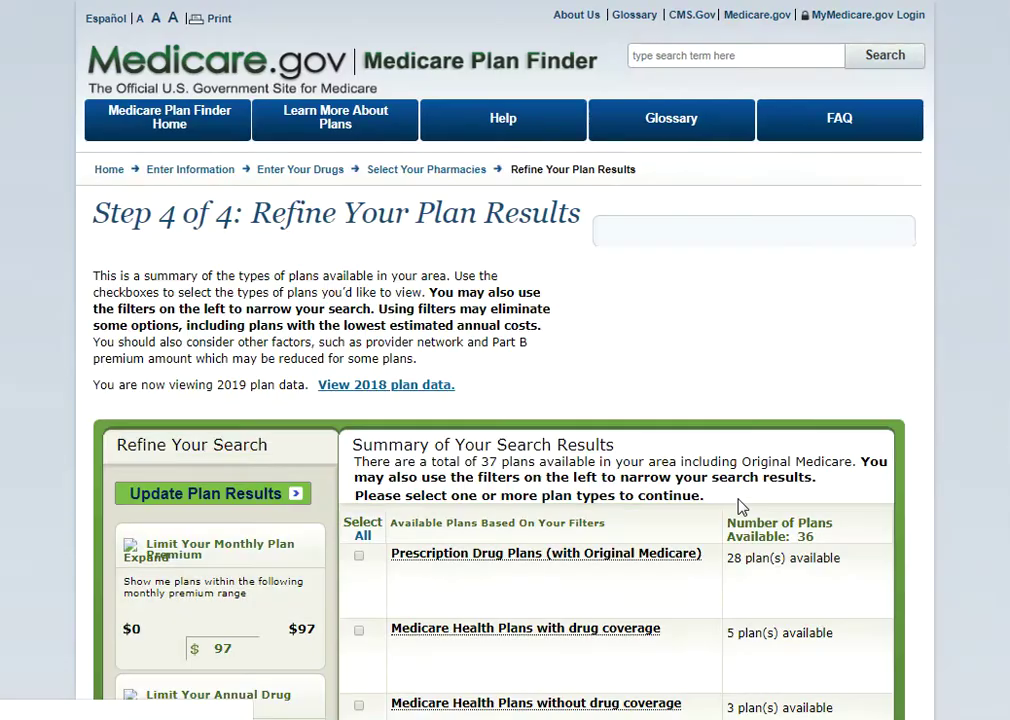
{"action": "scroll", "coordinate": [740, 507], "scroll_direction": "down", "scroll_amount": 2}
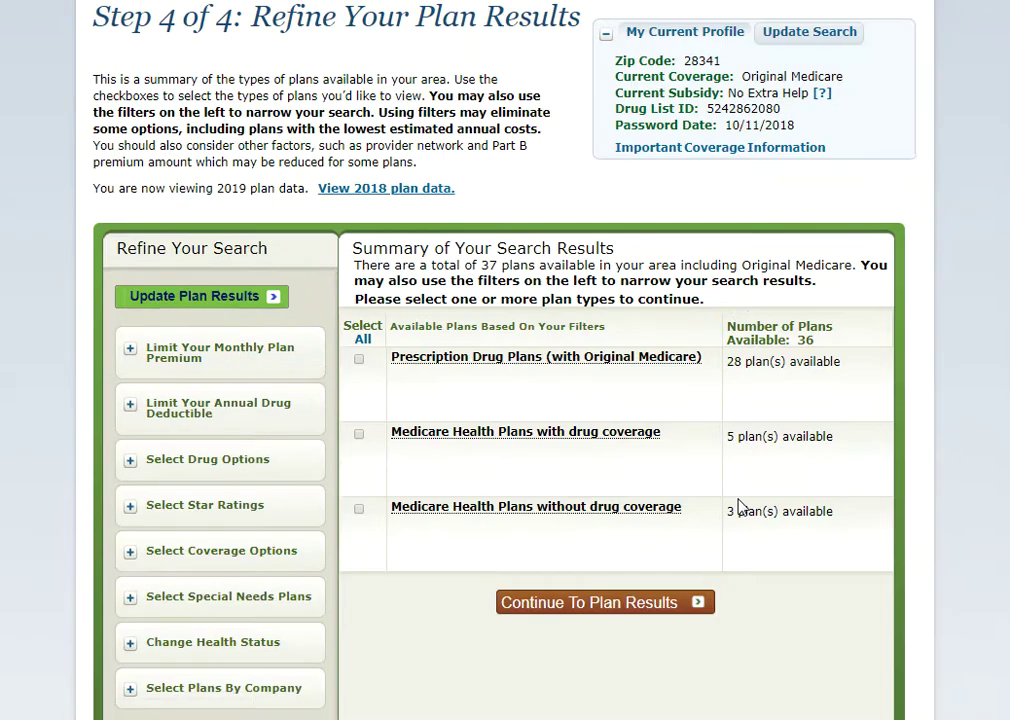
{"action": "left_click", "coordinate": [359, 362]}
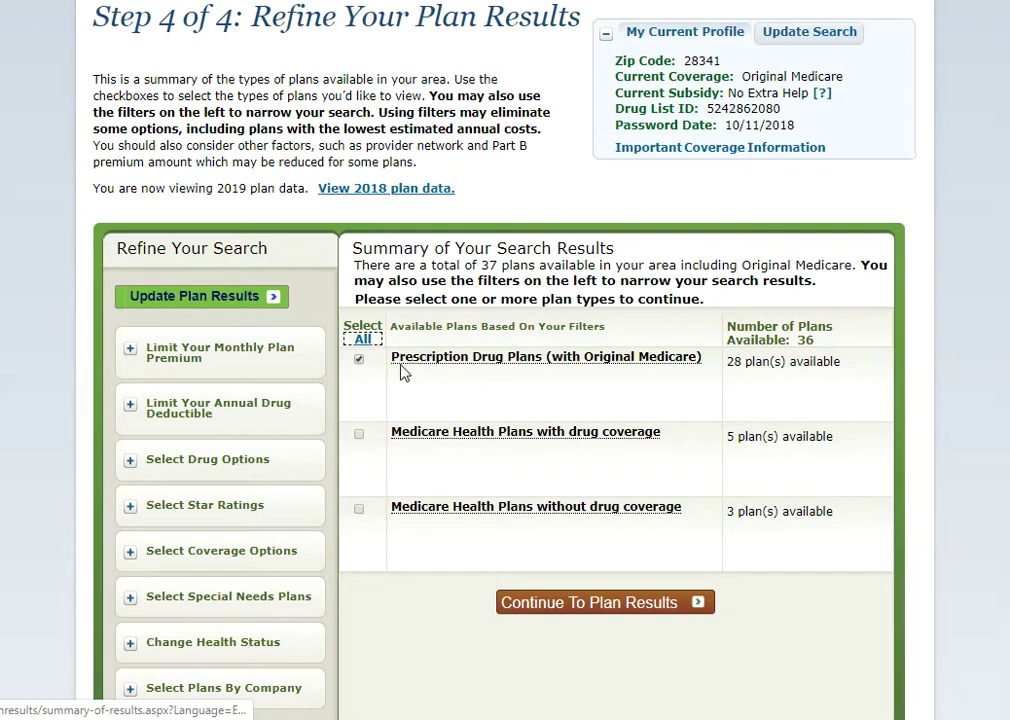
{"action": "mouse_move", "coordinate": [424, 368]}
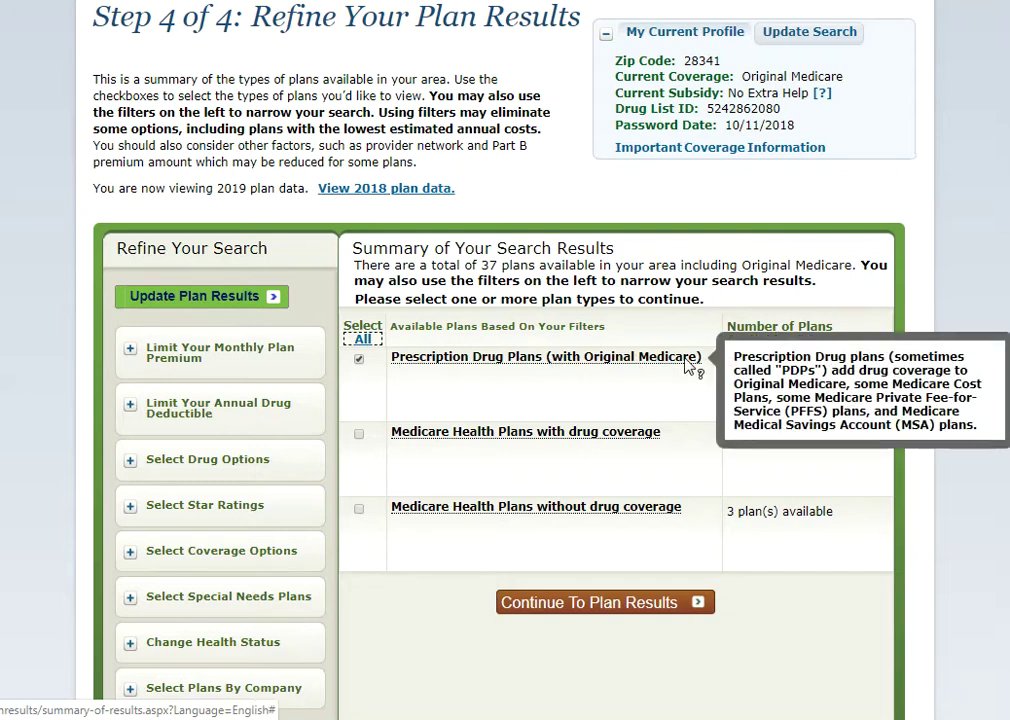
{"action": "left_click", "coordinate": [558, 607]}
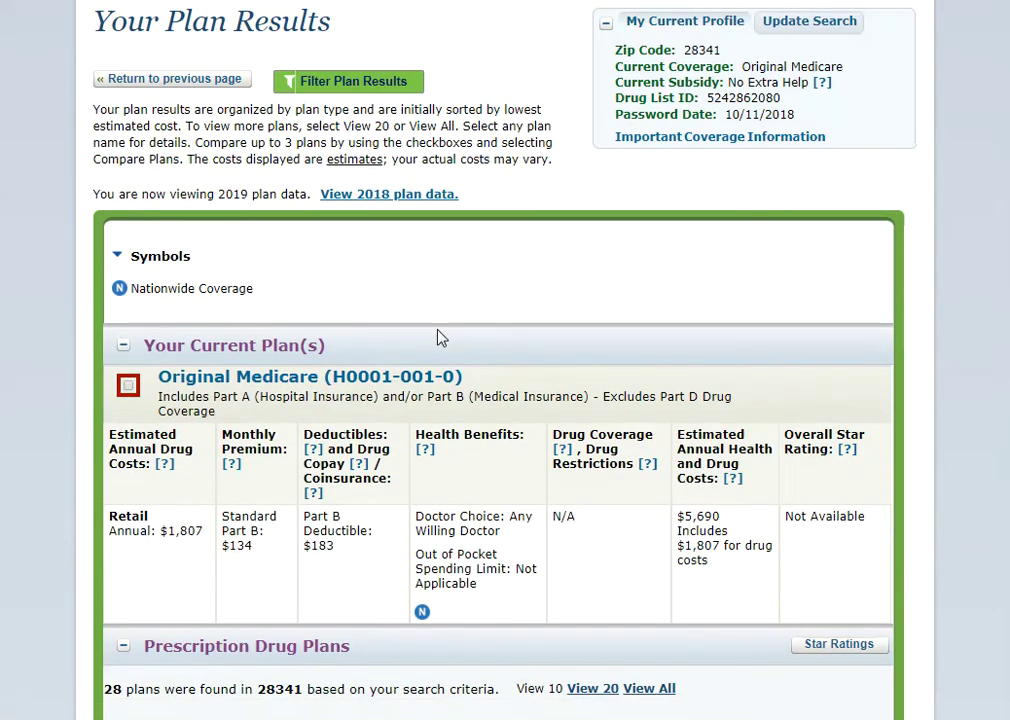
Step: Examine the WellCare Value Script plan's monthly premium, drug deductible, copay range, and annual retail and mail order costs in the results
{"action": "scroll", "coordinate": [441, 338], "scroll_direction": "down", "scroll_amount": 2}
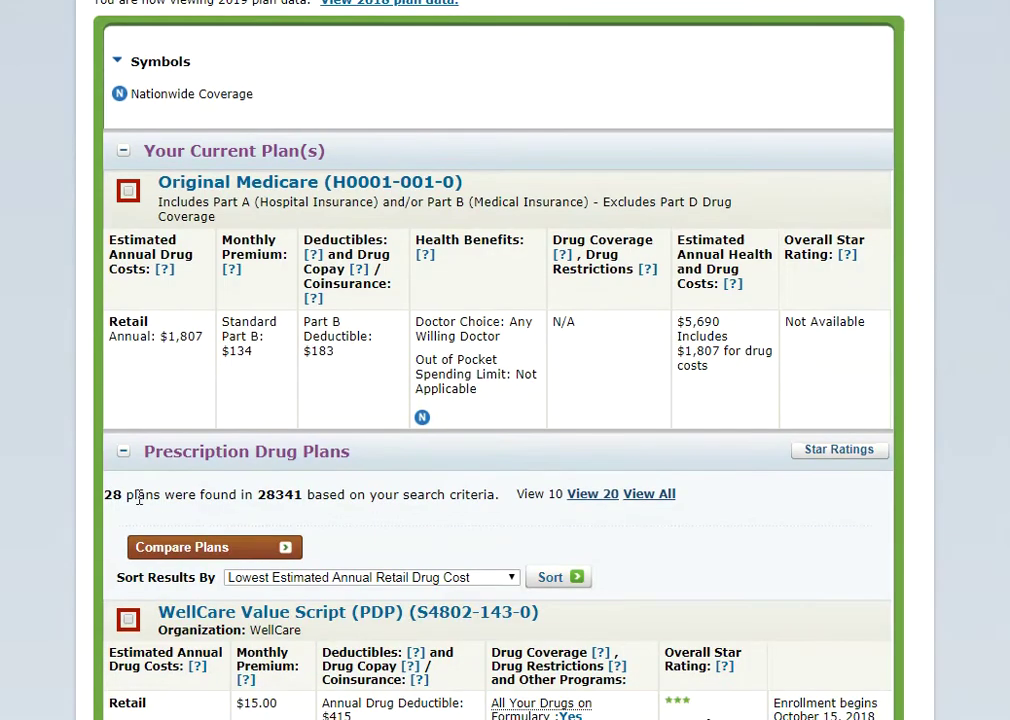
{"action": "scroll", "coordinate": [320, 489], "scroll_direction": "down", "scroll_amount": 1}
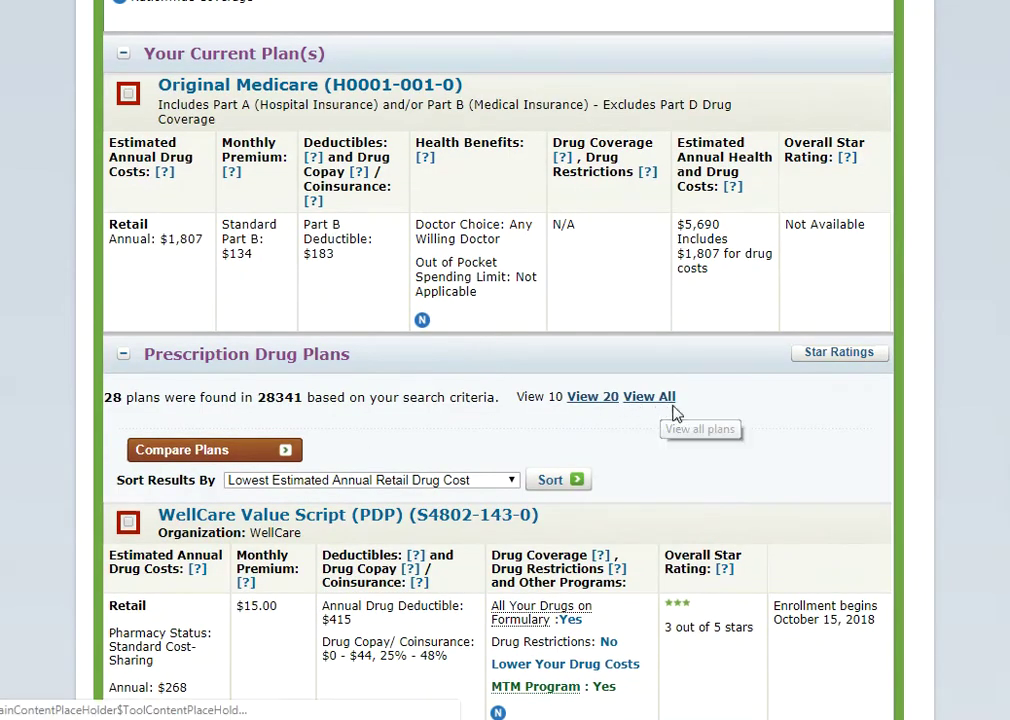
{"action": "scroll", "coordinate": [663, 410], "scroll_direction": "down", "scroll_amount": 2}
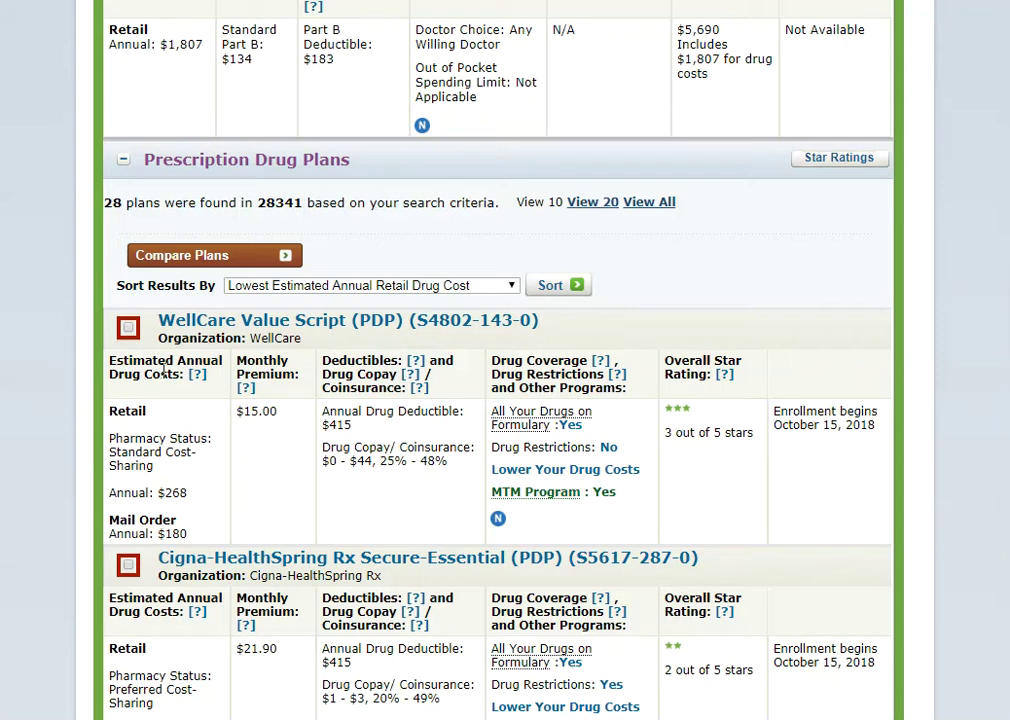
{"action": "left_click_drag", "start_coordinate": [189, 492], "coordinate": [158, 492]}
{"action": "mouse_move", "coordinate": [198, 383]}
{"action": "left_click_drag", "start_coordinate": [277, 411], "coordinate": [240, 404]}
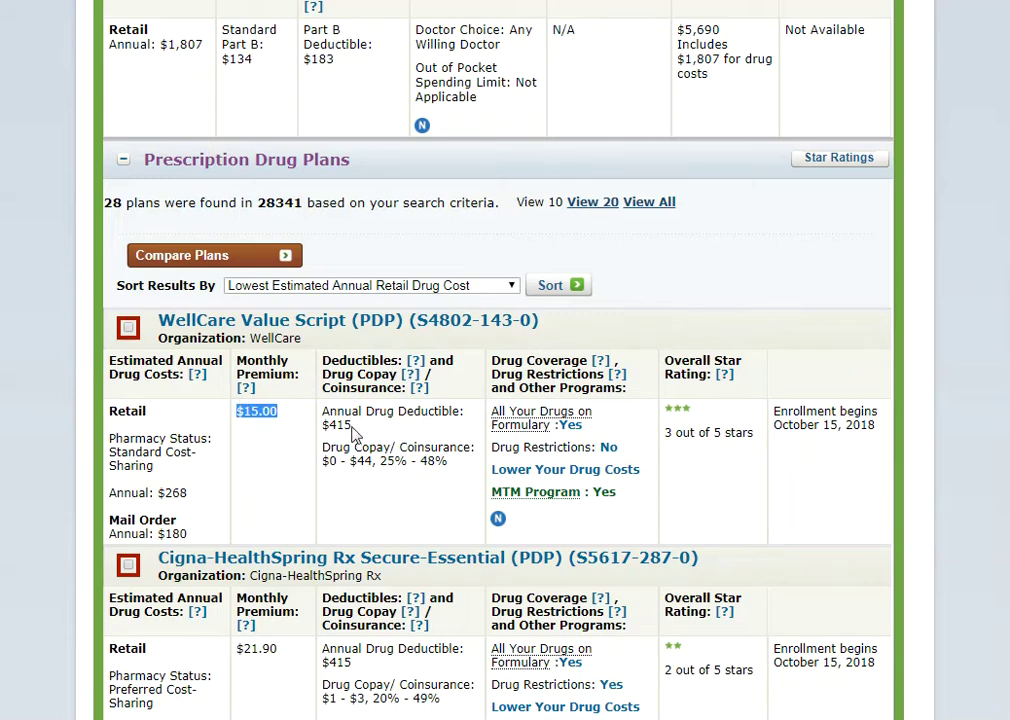
{"action": "left_click_drag", "start_coordinate": [354, 428], "coordinate": [326, 411]}
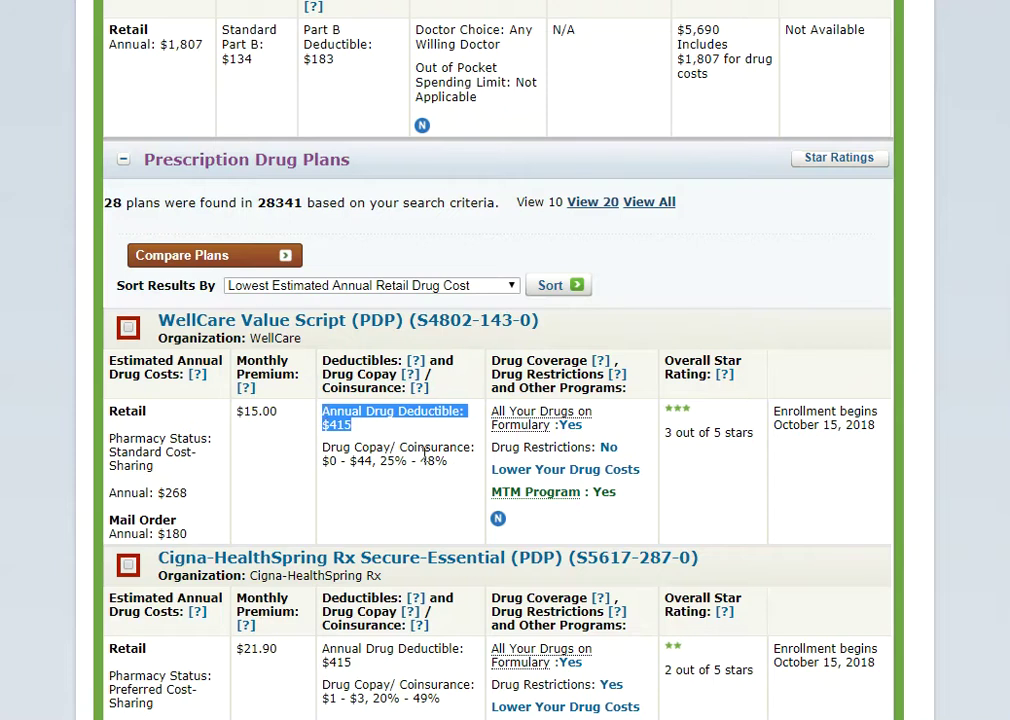
{"action": "left_click_drag", "start_coordinate": [452, 463], "coordinate": [326, 447]}
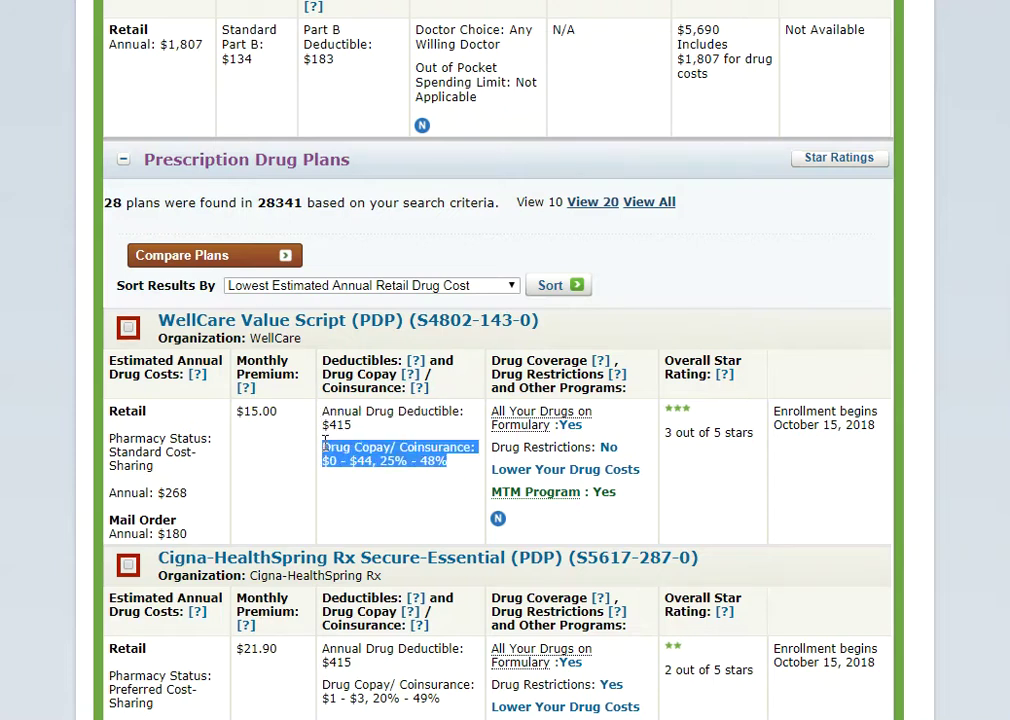
{"action": "left_click_drag", "start_coordinate": [191, 493], "coordinate": [158, 493]}
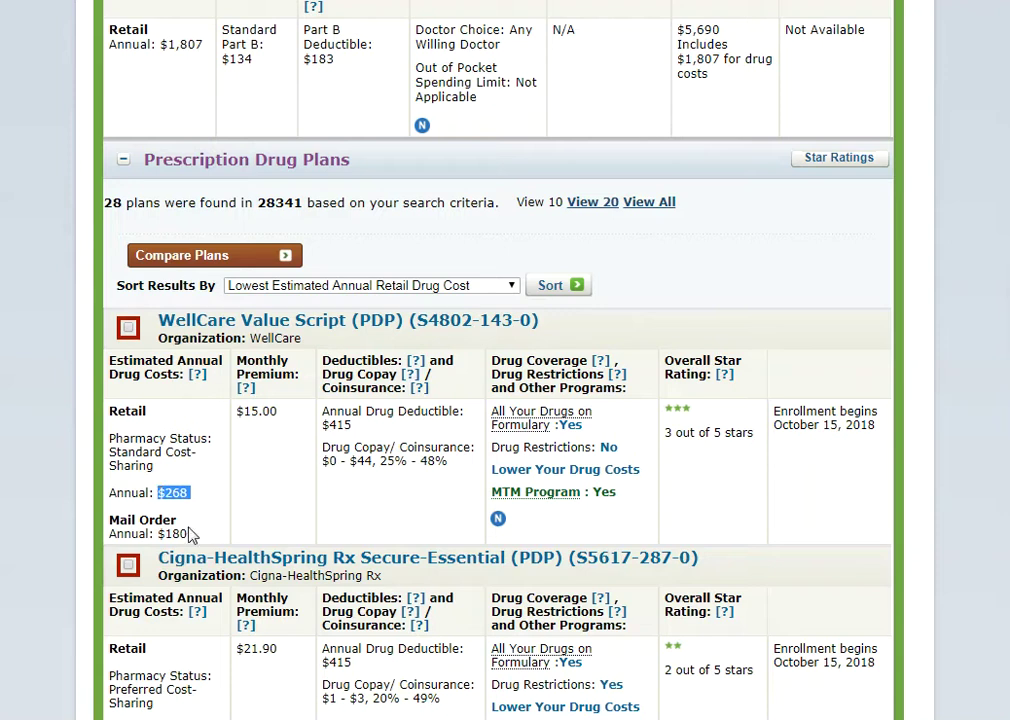
{"action": "left_click_drag", "start_coordinate": [192, 535], "coordinate": [158, 534]}
{"action": "left_click", "coordinate": [160, 528]}
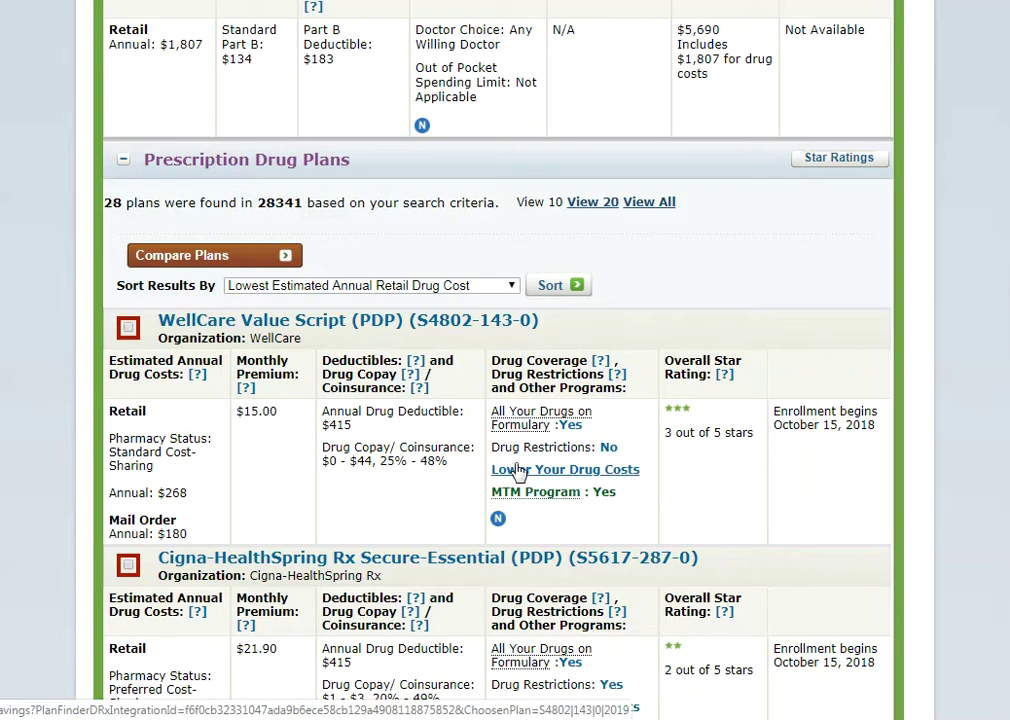
Step: Highlight the WellCare Value Script plan's annual retail cost and open that plan's details
{"action": "scroll", "coordinate": [518, 473], "scroll_direction": "down", "scroll_amount": 1}
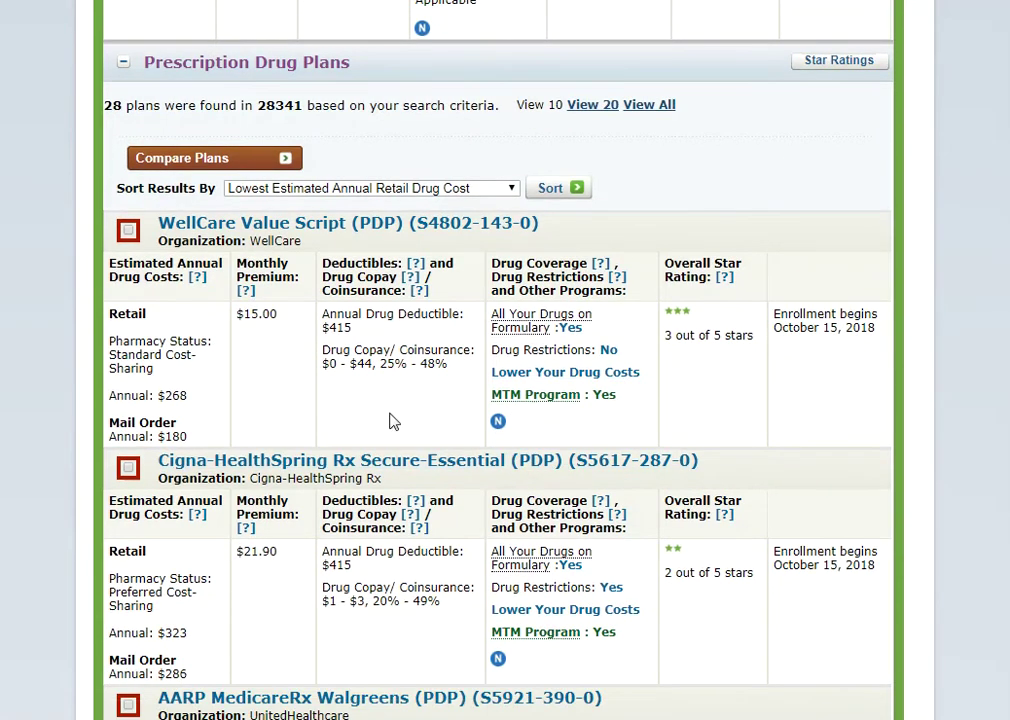
{"action": "left_click_drag", "start_coordinate": [191, 398], "coordinate": [104, 397]}
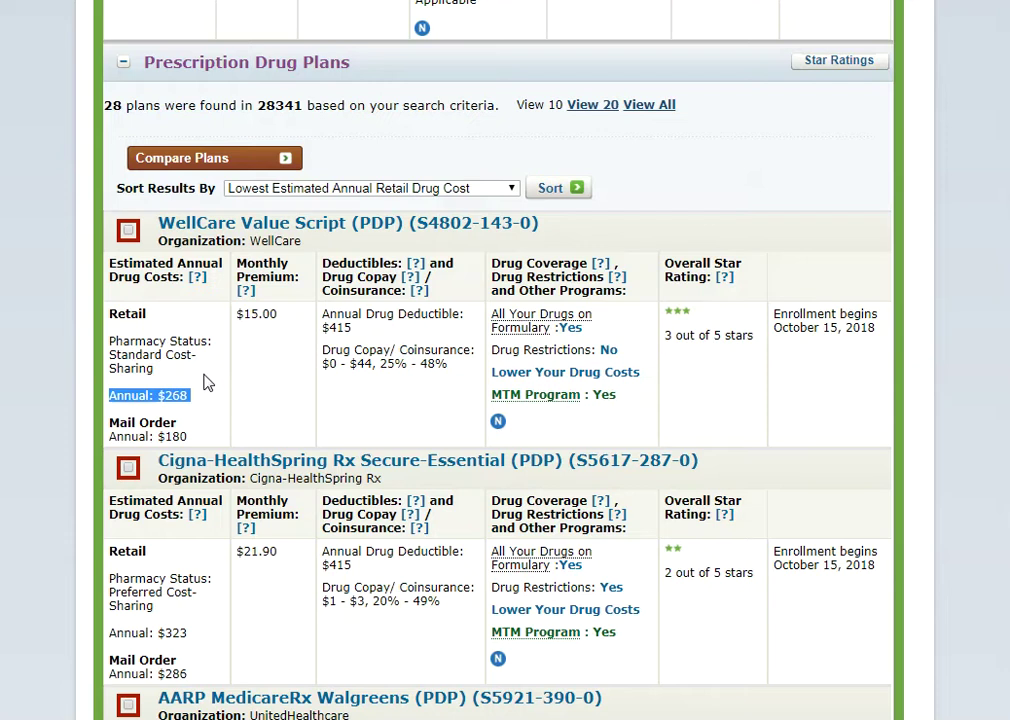
{"action": "left_click", "coordinate": [372, 719]}
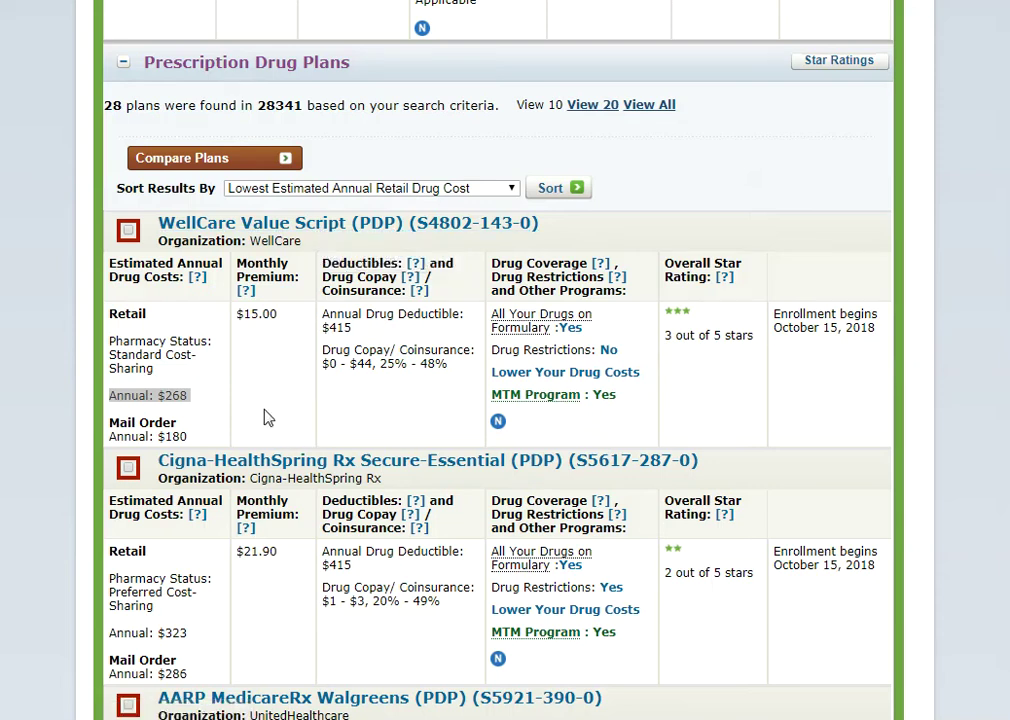
{"action": "left_click", "coordinate": [302, 226]}
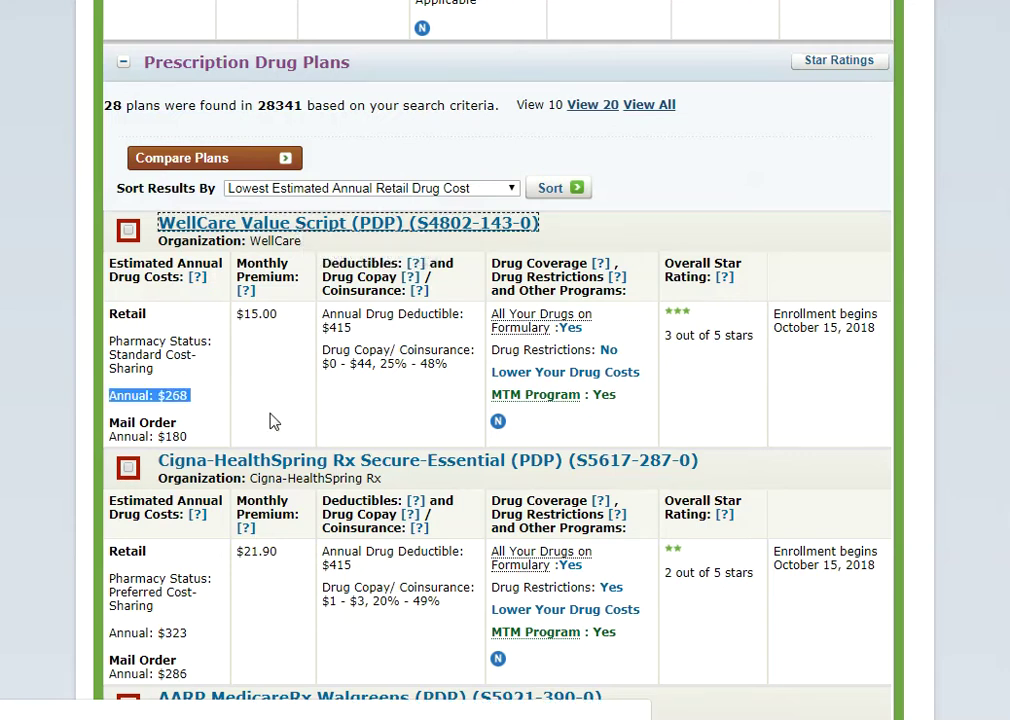
Step: Review the plan's monthly drug premium, annual drug deductible and full-year cost at Walgreens
{"action": "scroll", "coordinate": [274, 421], "scroll_direction": "down", "scroll_amount": 7}
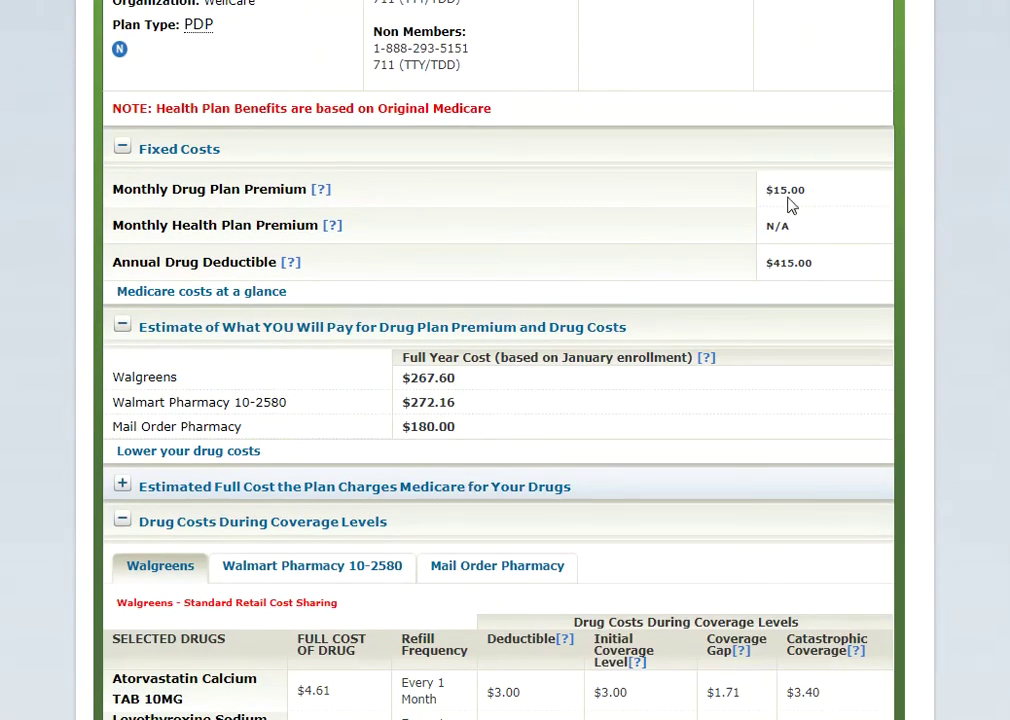
{"action": "left_click_drag", "start_coordinate": [811, 191], "coordinate": [766, 192]}
{"action": "left_click_drag", "start_coordinate": [815, 264], "coordinate": [788, 266]}
{"action": "scroll", "coordinate": [843, 274], "scroll_direction": "down", "scroll_amount": 2}
{"action": "left_click_drag", "start_coordinate": [463, 286], "coordinate": [395, 289]}
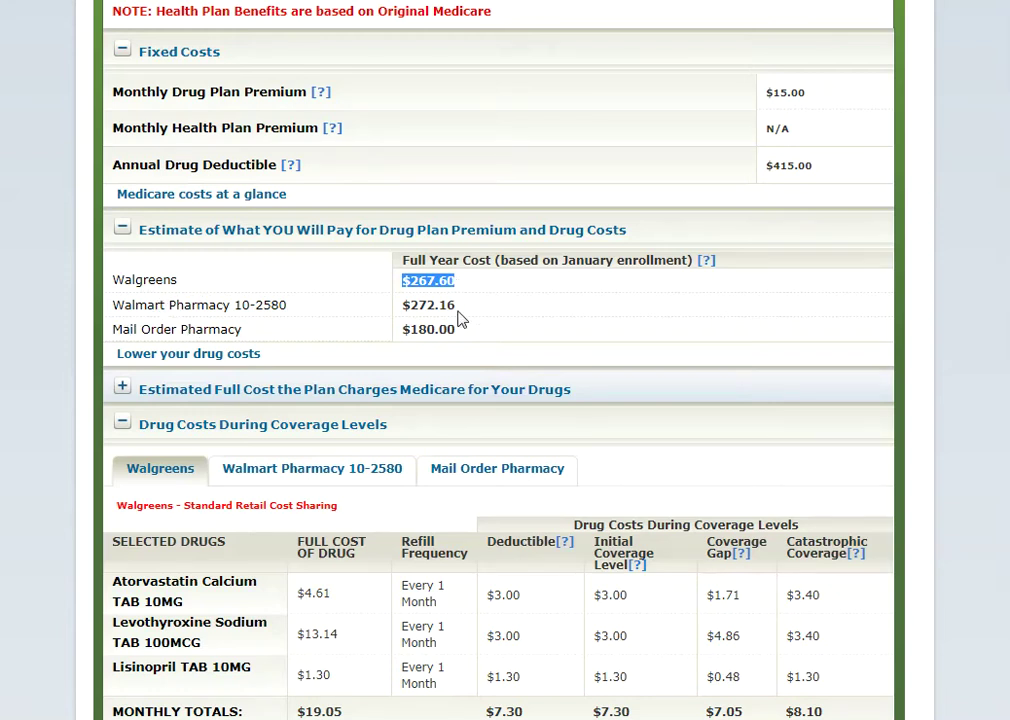
{"action": "left_click", "coordinate": [548, 331]}
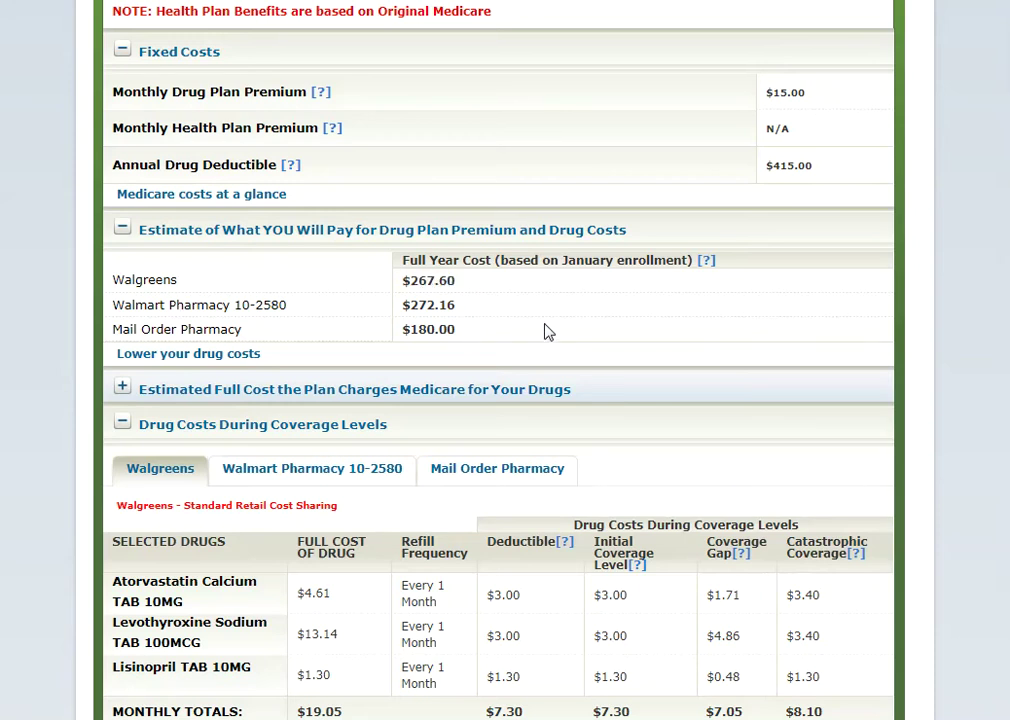
Step: Highlight the annual drug deductible under fixed costs and look through the sections down to Drug Coverage Information
{"action": "scroll", "coordinate": [548, 332], "scroll_direction": "down", "scroll_amount": 2}
{"action": "scroll", "coordinate": [543, 331], "scroll_direction": "up", "scroll_amount": 3}
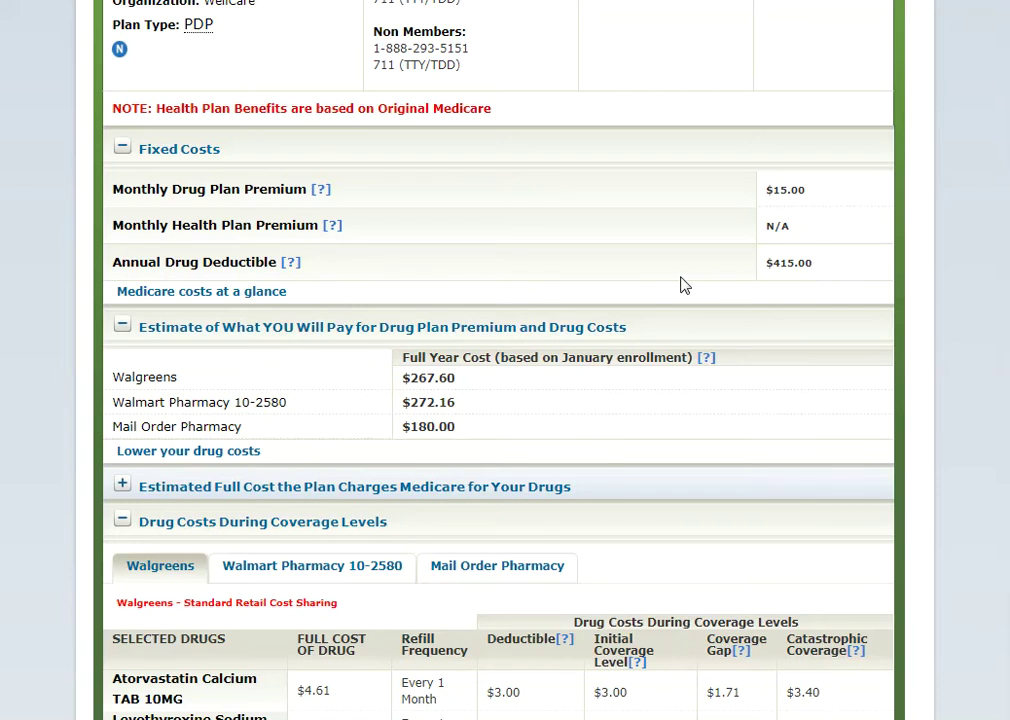
{"action": "left_click_drag", "start_coordinate": [810, 262], "coordinate": [769, 262]}
{"action": "scroll", "coordinate": [500, 360], "scroll_direction": "down", "scroll_amount": 9}
{"action": "scroll", "coordinate": [500, 360], "scroll_direction": "down", "scroll_amount": 1}
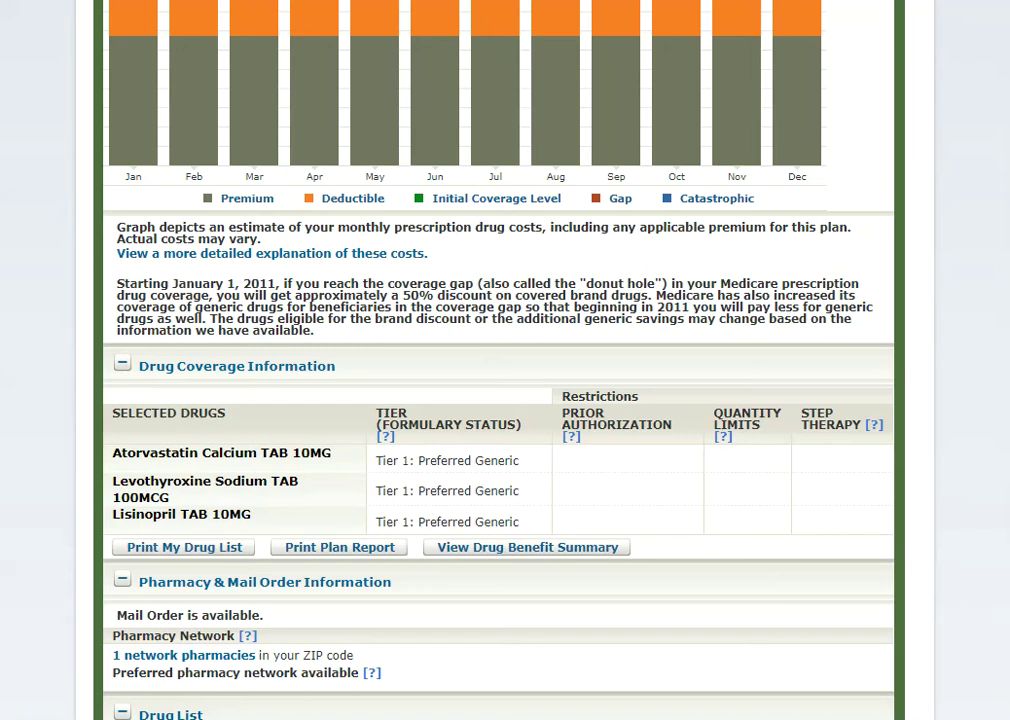
Step: Examine Walgreens' estimated monthly cost chart and the drug costs during the deductible stage, highlighting the Atorvastatin amount
{"action": "scroll", "coordinate": [500, 360], "scroll_direction": "up", "scroll_amount": 6}
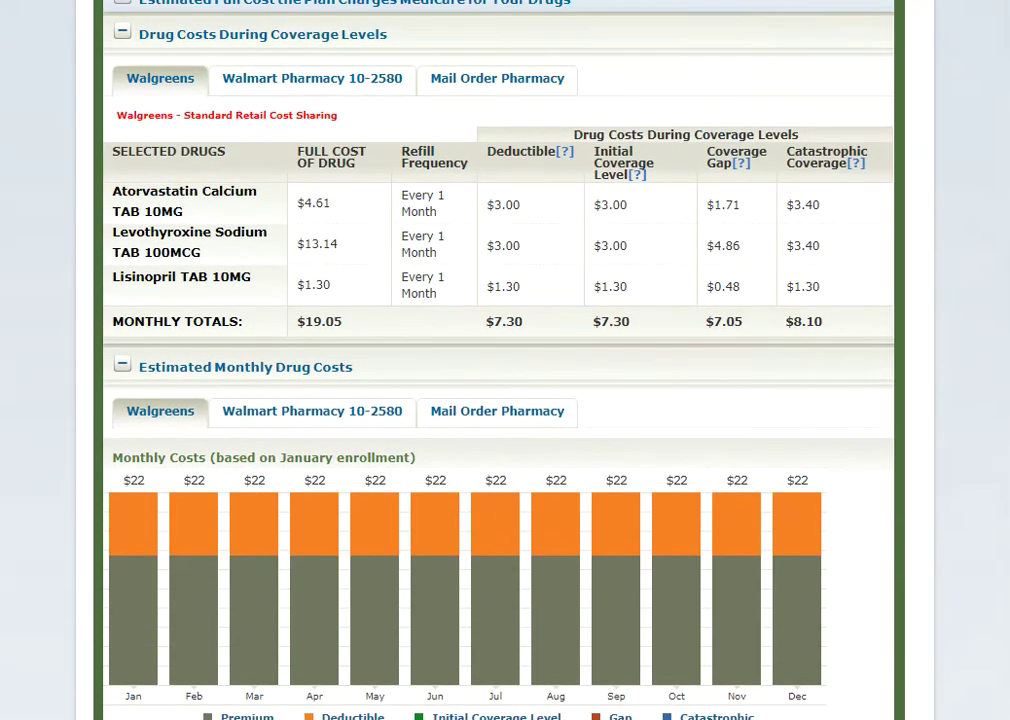
{"action": "scroll", "coordinate": [737, 338], "scroll_direction": "up", "scroll_amount": 1}
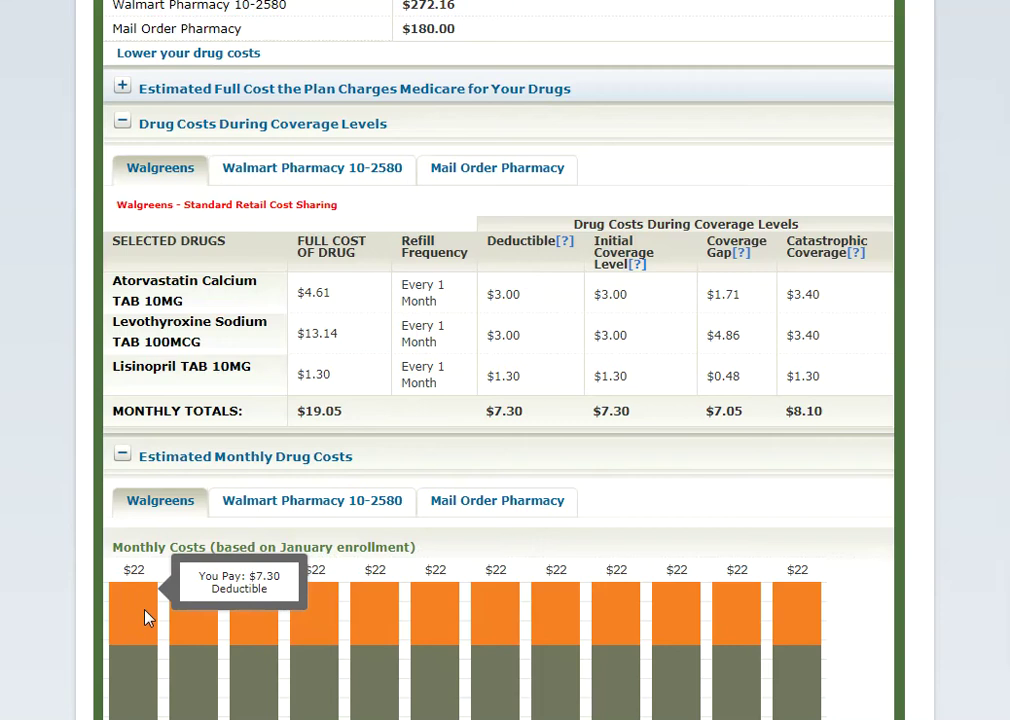
{"action": "mouse_move", "coordinate": [798, 621]}
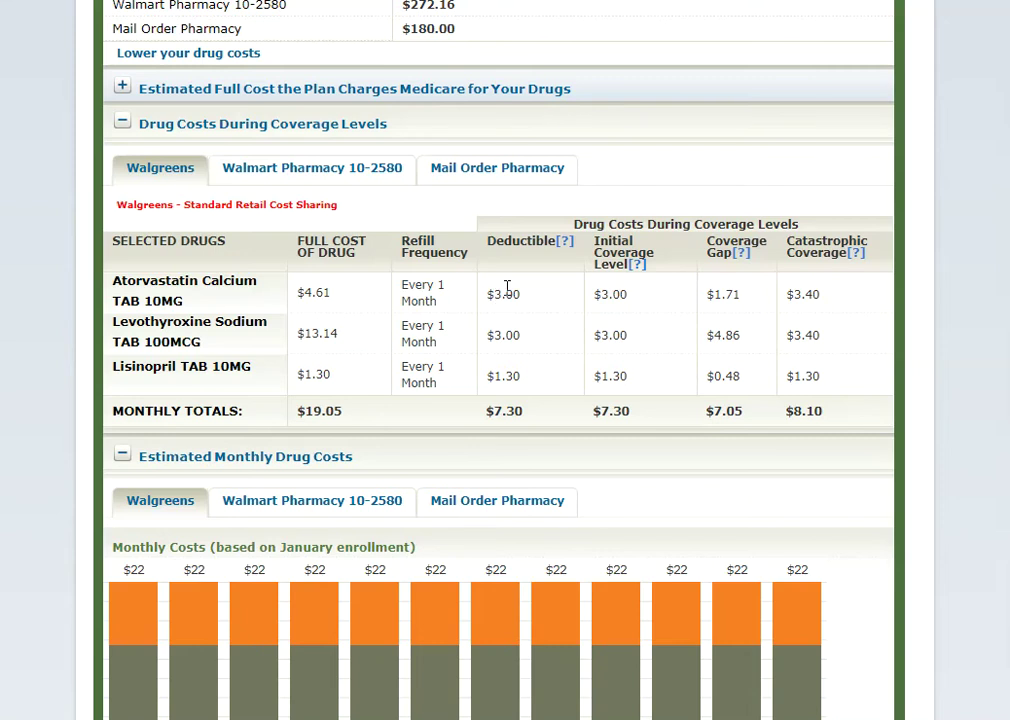
{"action": "left_click_drag", "start_coordinate": [520, 294], "coordinate": [490, 294]}
{"action": "left_click", "coordinate": [541, 295]}
{"action": "scroll", "coordinate": [745, 431], "scroll_direction": "down", "scroll_amount": 1}
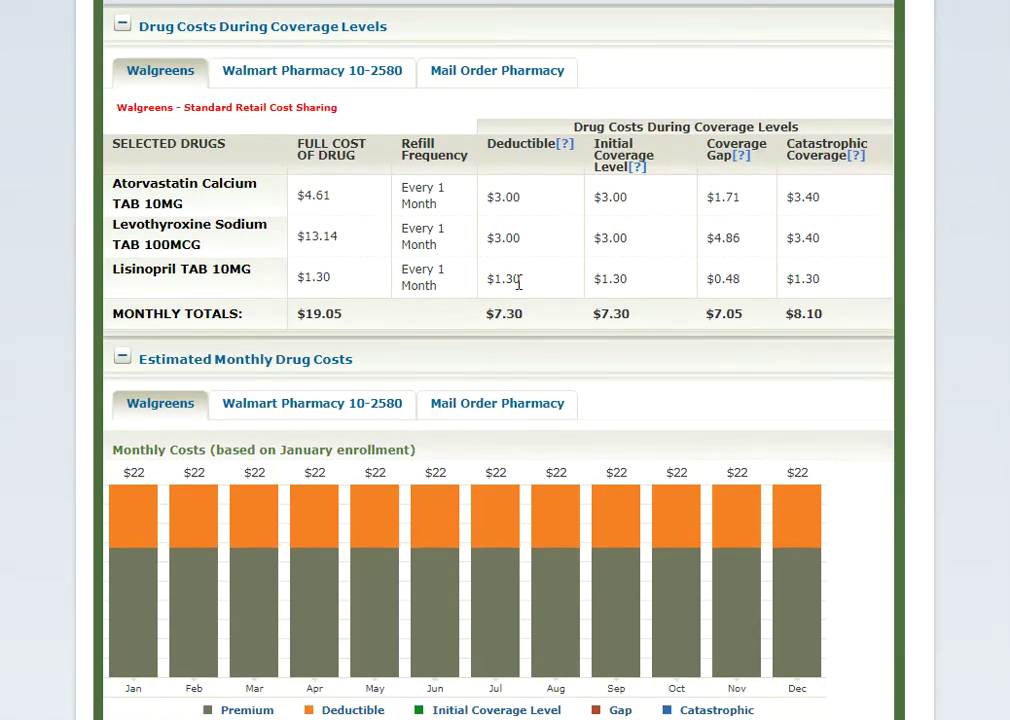
{"action": "mouse_move", "coordinate": [119, 525]}
Step: Compare drug costs at Walmart Pharmacy 10-2580, Walgreens and Mail Order Pharmacy, highlight the mail order refill frequency, and return to Walgreens
{"action": "left_click", "coordinate": [255, 82]}
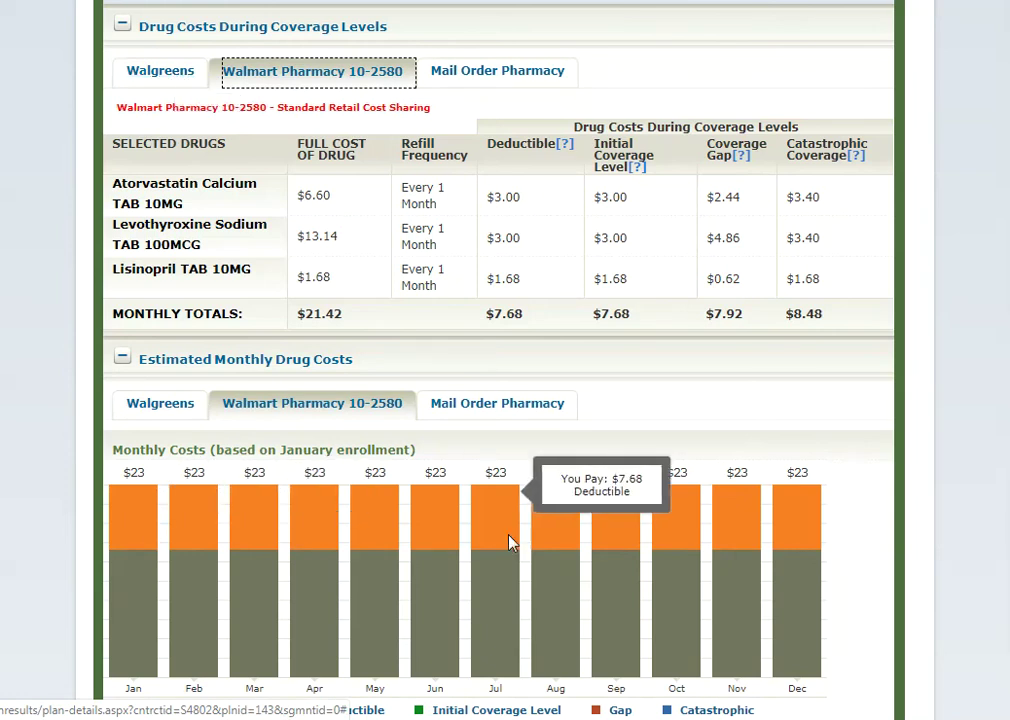
{"action": "left_click", "coordinate": [166, 71]}
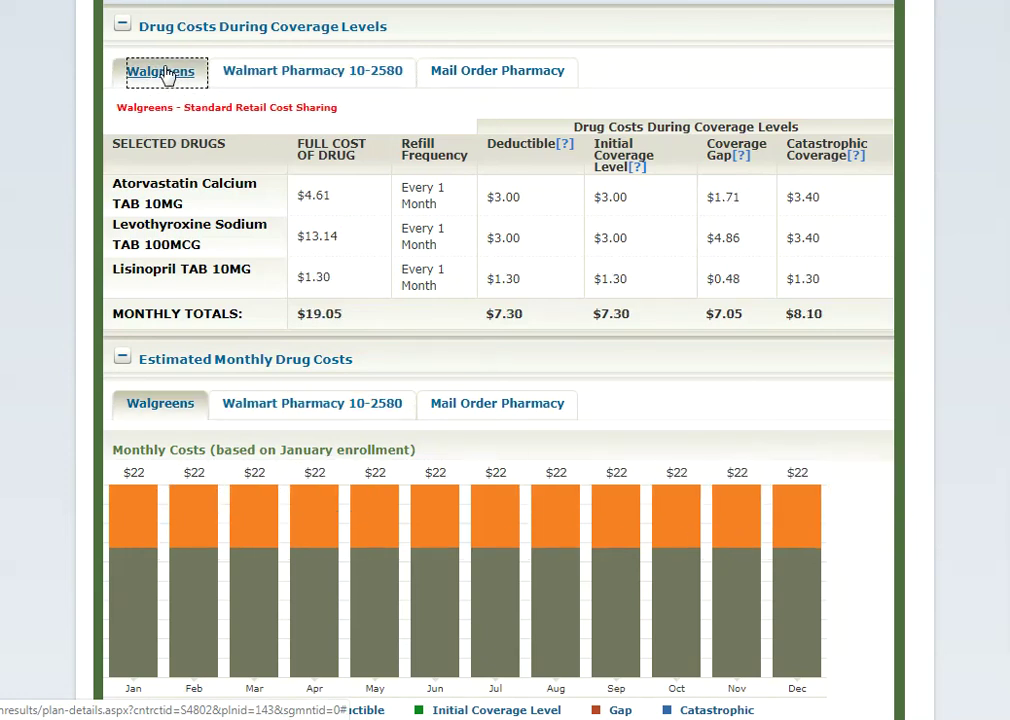
{"action": "left_click", "coordinate": [493, 72]}
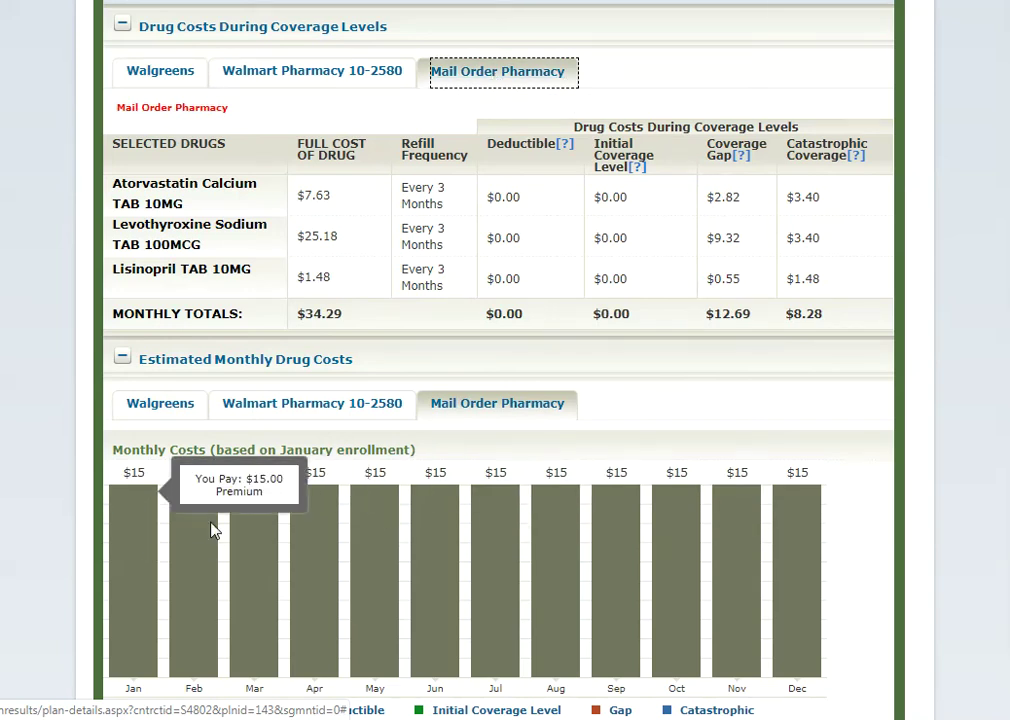
{"action": "left_click_drag", "start_coordinate": [446, 204], "coordinate": [408, 188]}
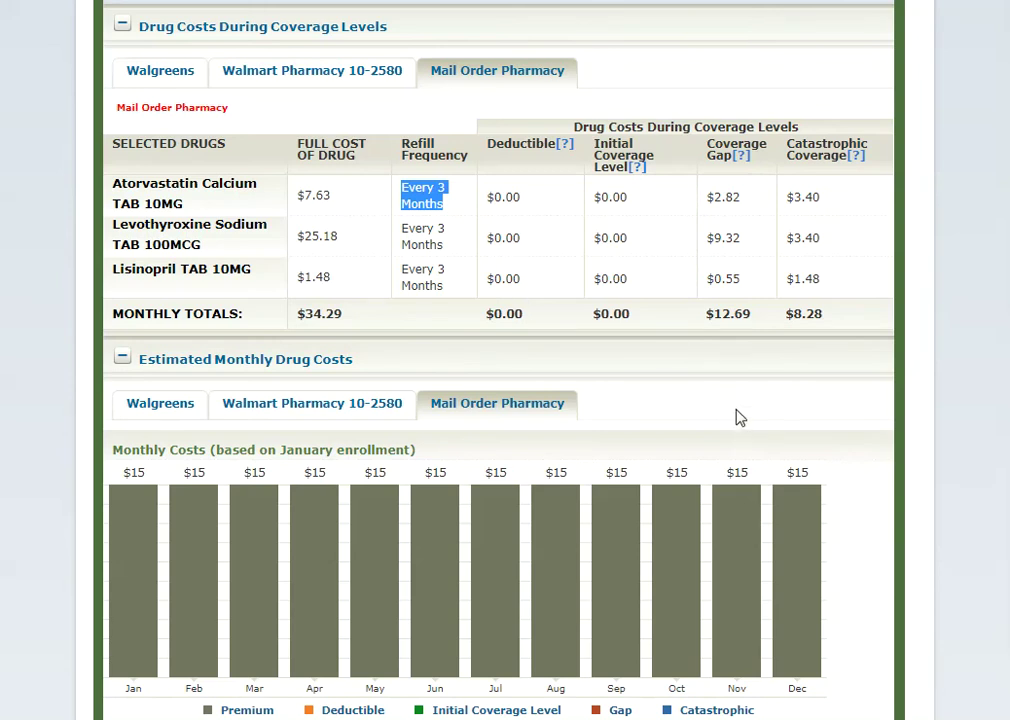
{"action": "left_click", "coordinate": [140, 72]}
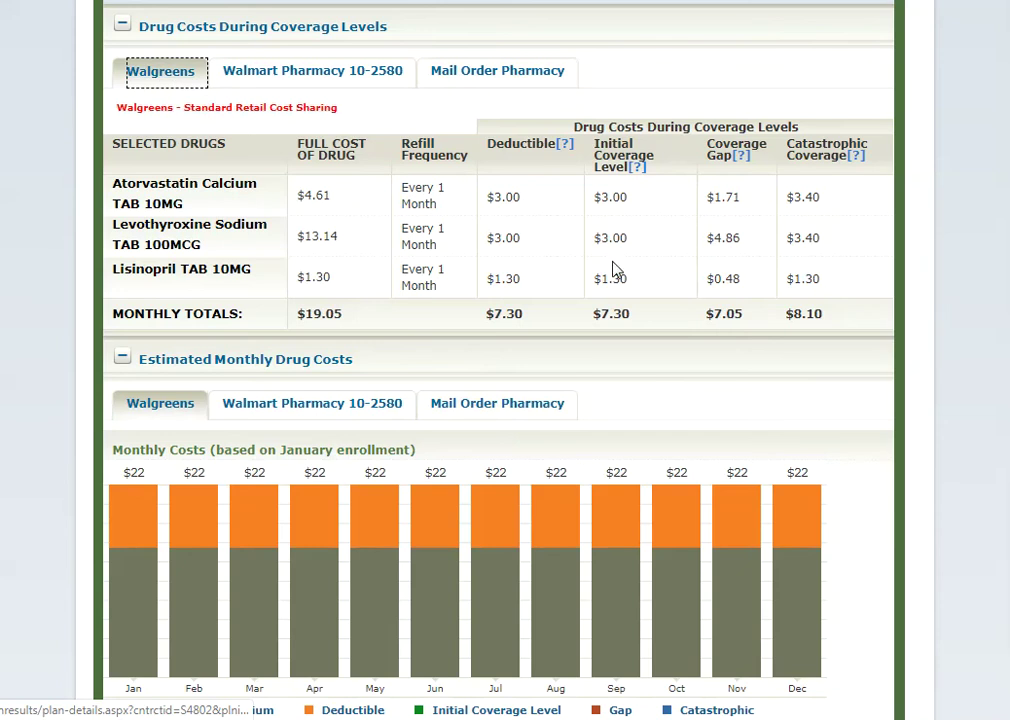
Step: Check the selected drugs' tiers and restrictions under Drug Coverage Information and return to the full-year cost estimates
{"action": "scroll", "coordinate": [615, 270], "scroll_direction": "down", "scroll_amount": 1}
{"action": "scroll", "coordinate": [615, 270], "scroll_direction": "down", "scroll_amount": 4}
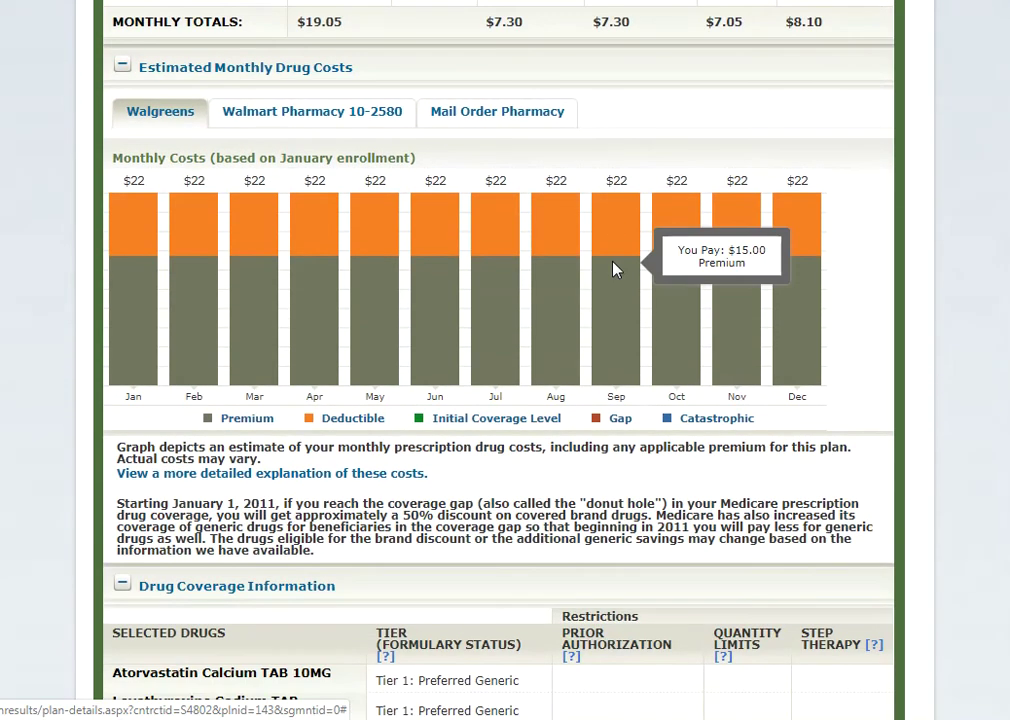
{"action": "scroll", "coordinate": [617, 270], "scroll_direction": "down", "scroll_amount": 2}
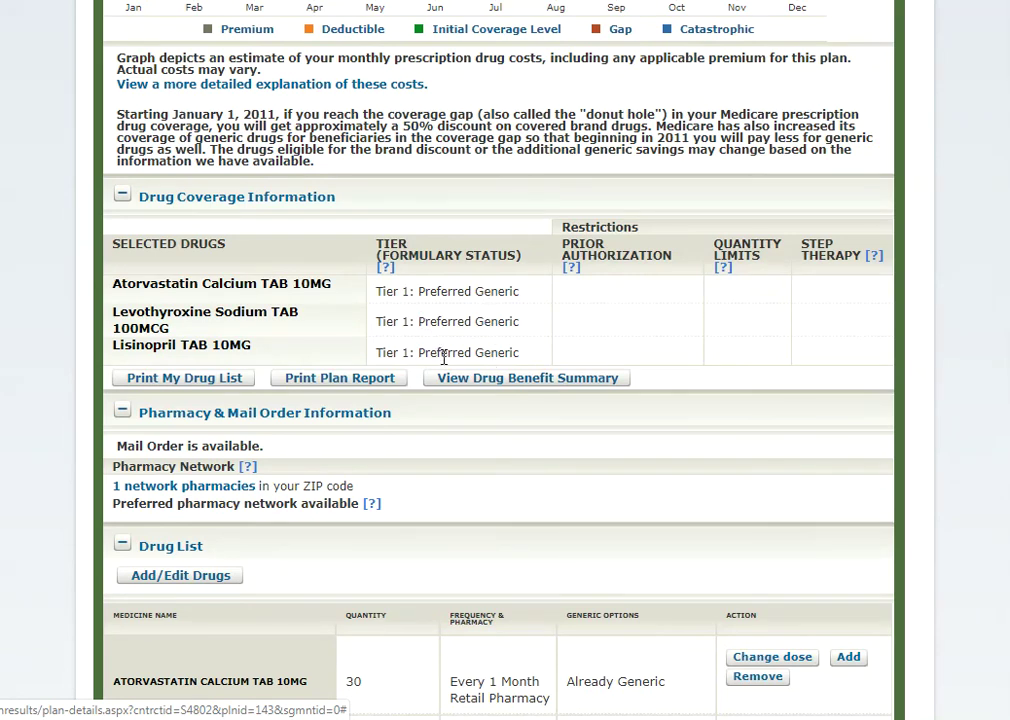
{"action": "scroll", "coordinate": [478, 310], "scroll_direction": "up", "scroll_amount": 5}
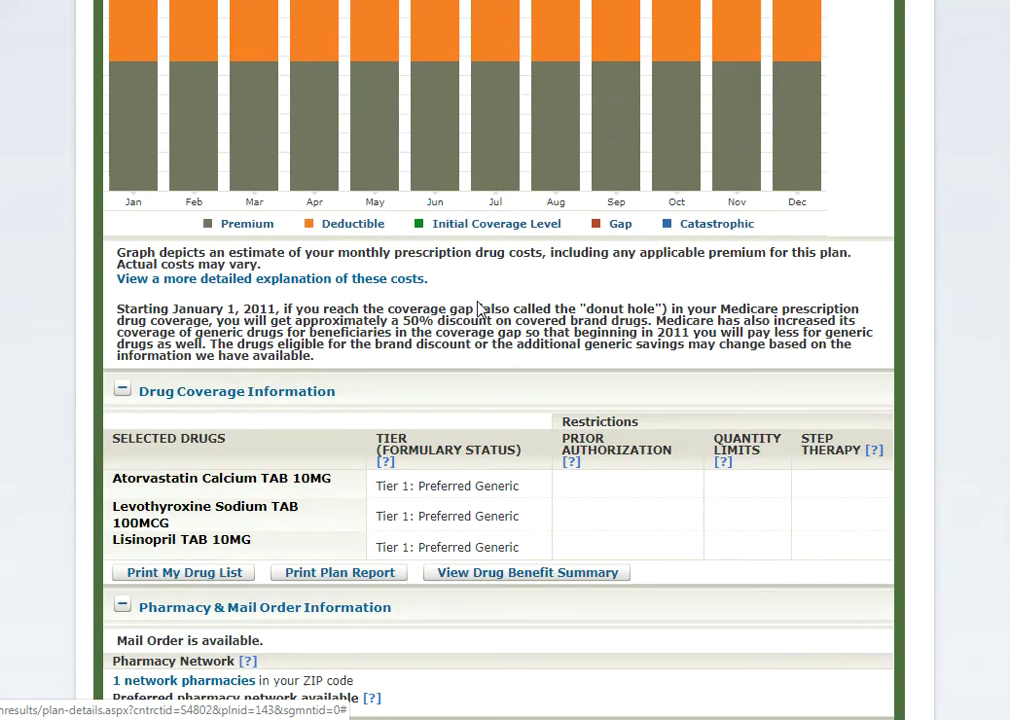
{"action": "scroll", "coordinate": [478, 310], "scroll_direction": "up", "scroll_amount": 5}
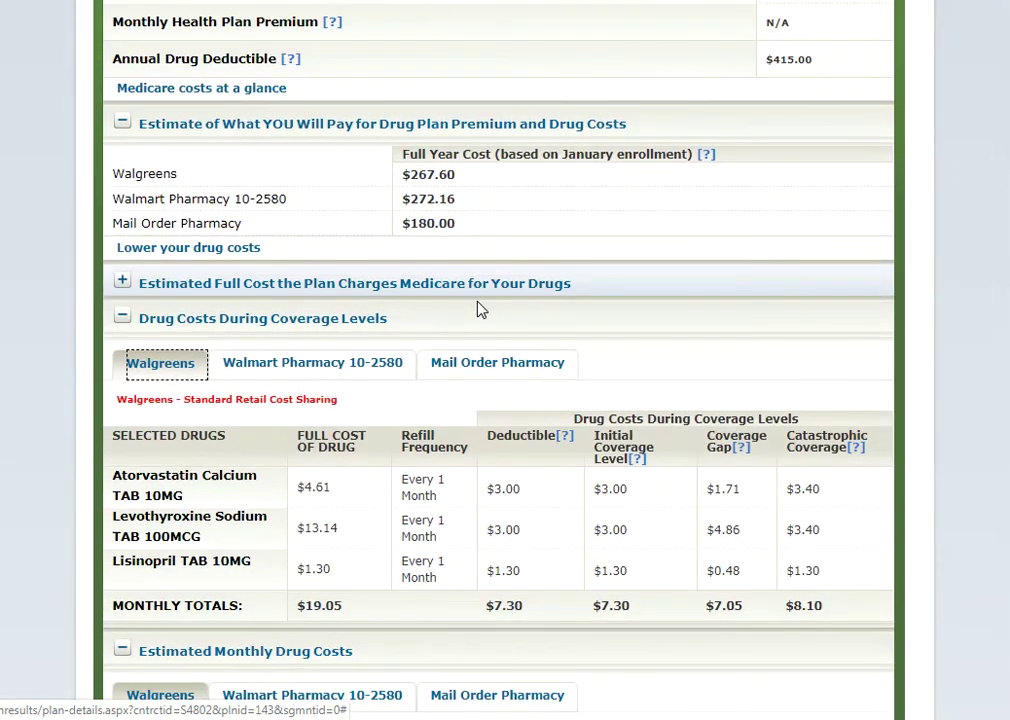
Step: Look back over the WellCare Value Script plan's full-year estimates, fixed costs and plan summary, and return to the plan results
{"action": "scroll", "coordinate": [478, 310], "scroll_direction": "up", "scroll_amount": 1}
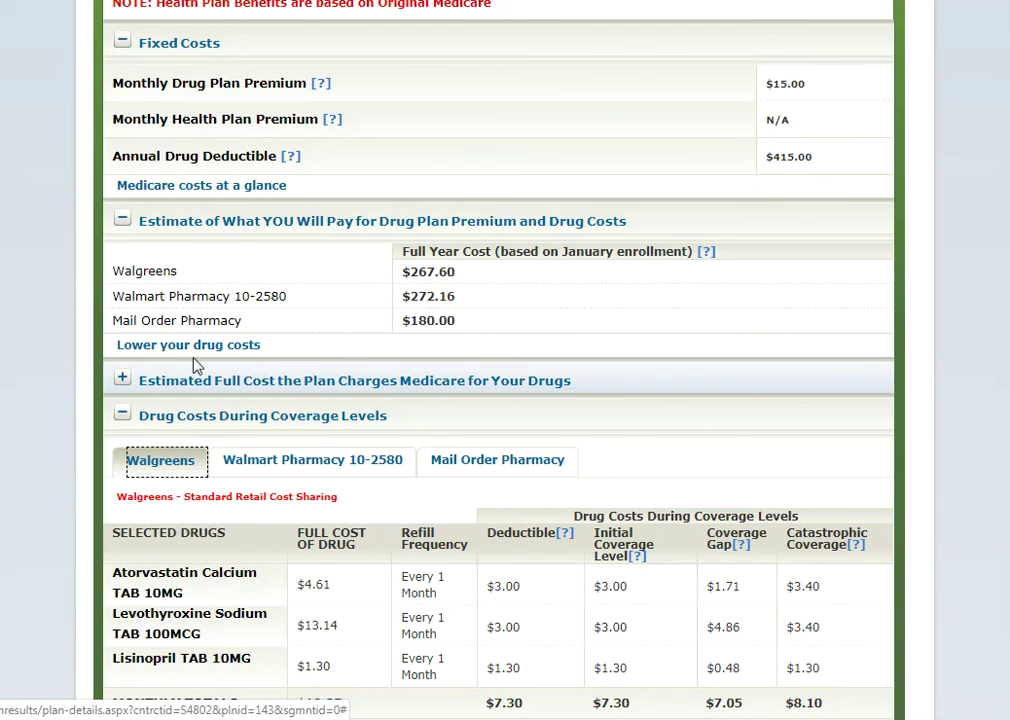
{"action": "scroll", "coordinate": [555, 356], "scroll_direction": "up", "scroll_amount": 2}
{"action": "scroll", "coordinate": [557, 358], "scroll_direction": "up", "scroll_amount": 3}
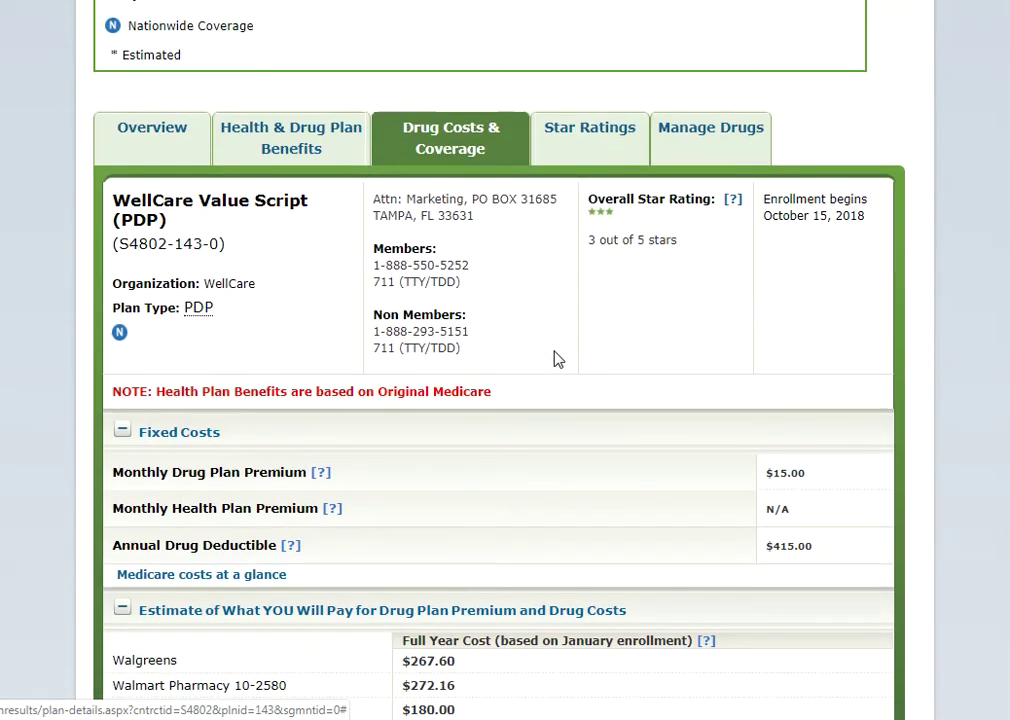
{"action": "scroll", "coordinate": [556, 357], "scroll_direction": "down", "scroll_amount": 2}
{"action": "scroll", "coordinate": [550, 350], "scroll_direction": "up", "scroll_amount": 3}
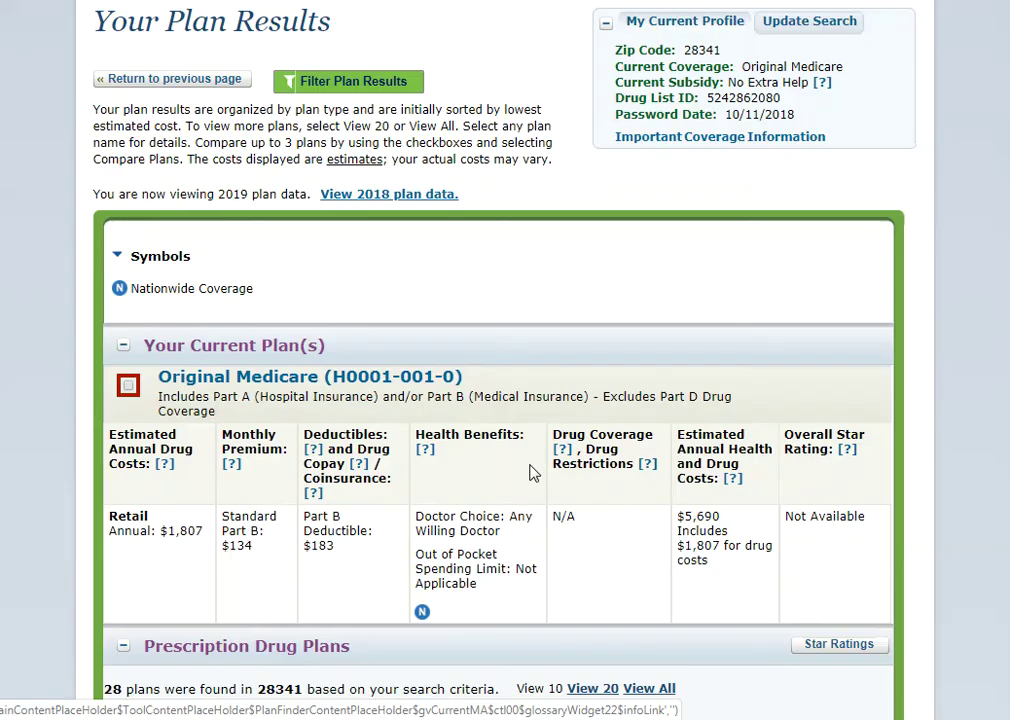
Step: Examine the Prescription Drug Plans results, comparing annual drug costs, premiums and deductibles of WellCare Value Script and Cigna-HealthSpring Rx Secure-Essential
{"action": "scroll", "coordinate": [532, 470], "scroll_direction": "down", "scroll_amount": 2}
{"action": "scroll", "coordinate": [532, 470], "scroll_direction": "down", "scroll_amount": 1}
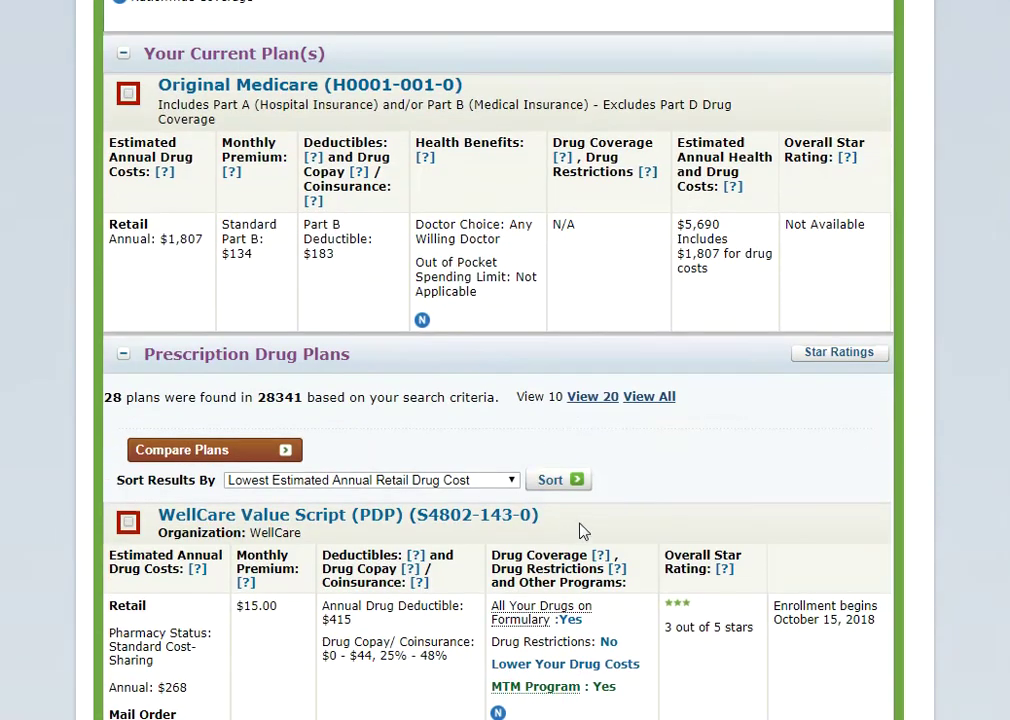
{"action": "scroll", "coordinate": [625, 515], "scroll_direction": "down", "scroll_amount": 2}
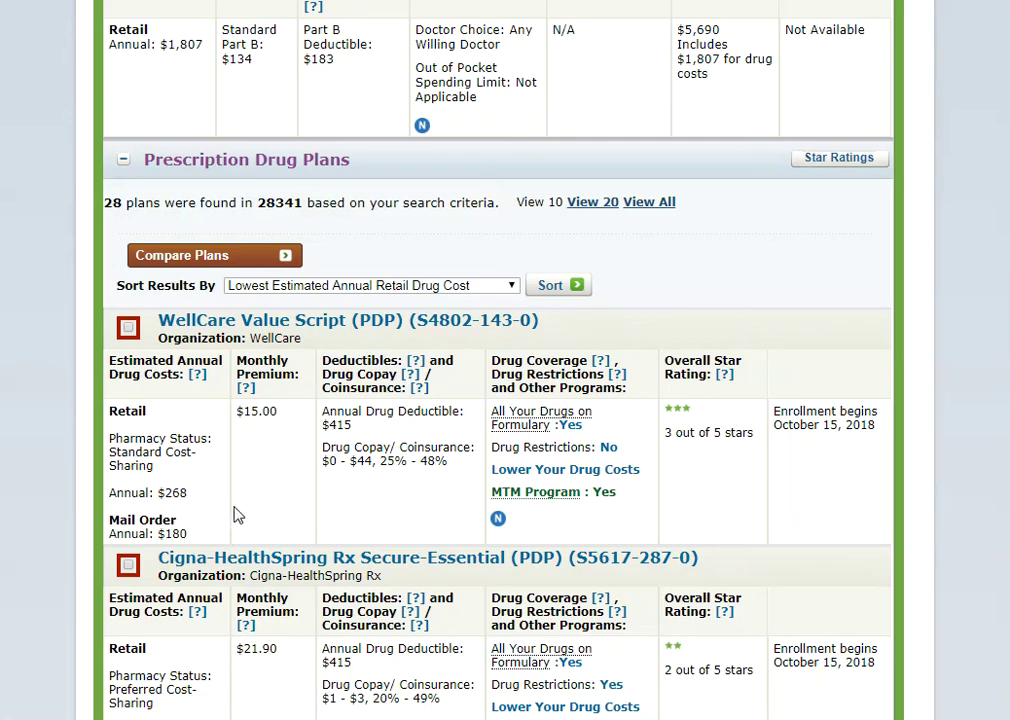
{"action": "scroll", "coordinate": [237, 515], "scroll_direction": "down", "scroll_amount": 1}
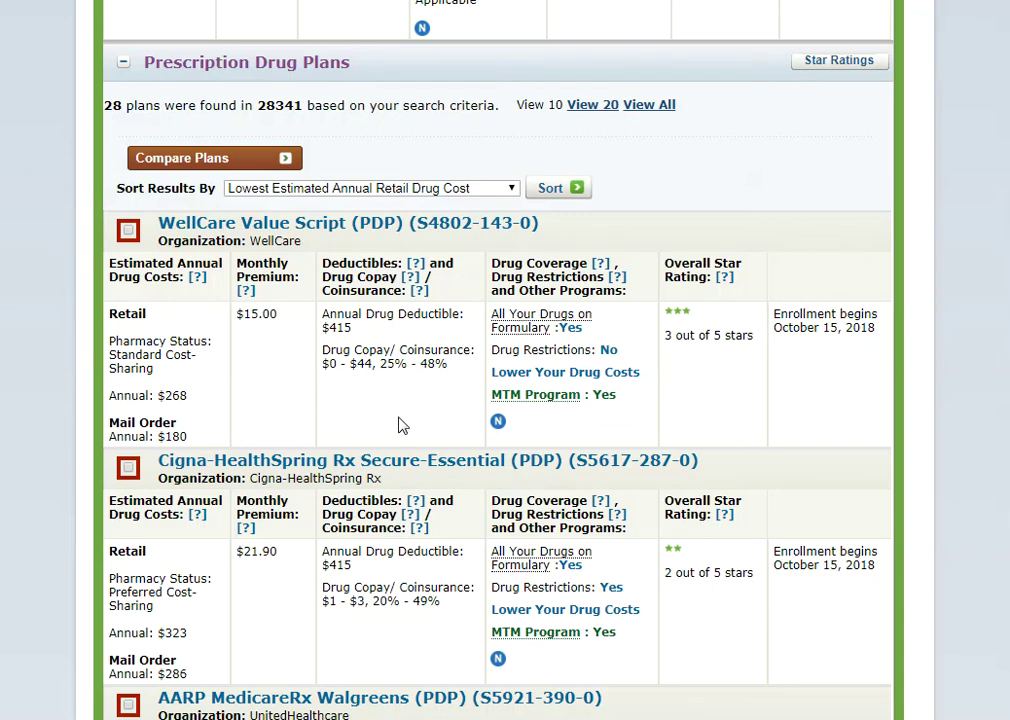
{"action": "scroll", "coordinate": [398, 425], "scroll_direction": "up", "scroll_amount": 2}
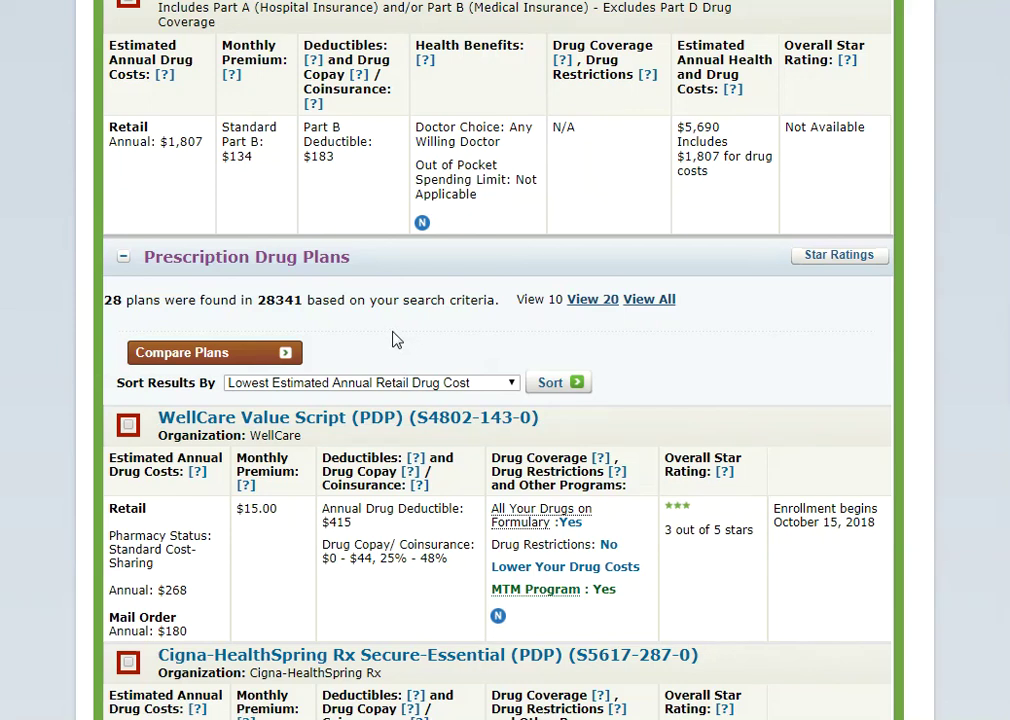
{"action": "scroll", "coordinate": [369, 432], "scroll_direction": "down", "scroll_amount": 2}
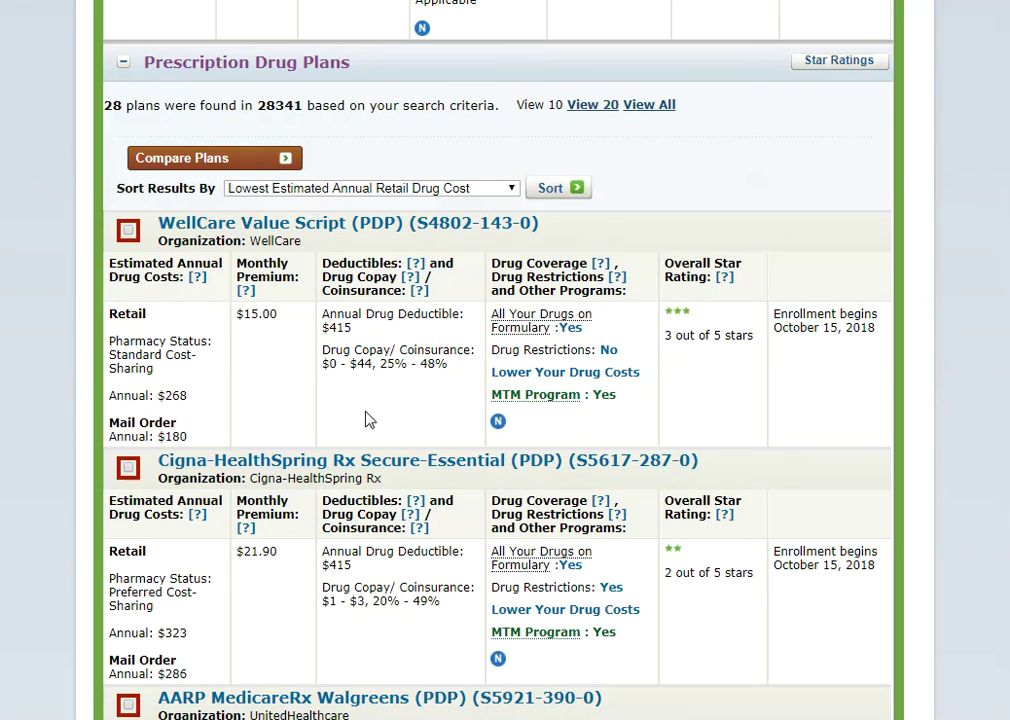
{"action": "scroll", "coordinate": [369, 420], "scroll_direction": "up", "scroll_amount": 1}
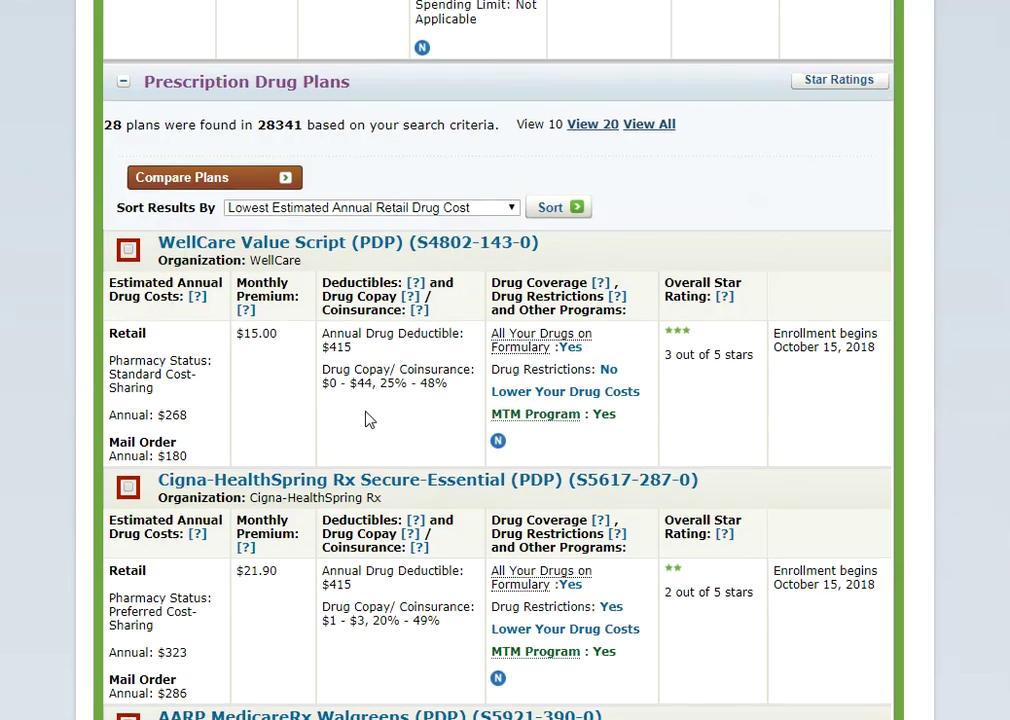
{"action": "scroll", "coordinate": [367, 413], "scroll_direction": "up", "scroll_amount": 2}
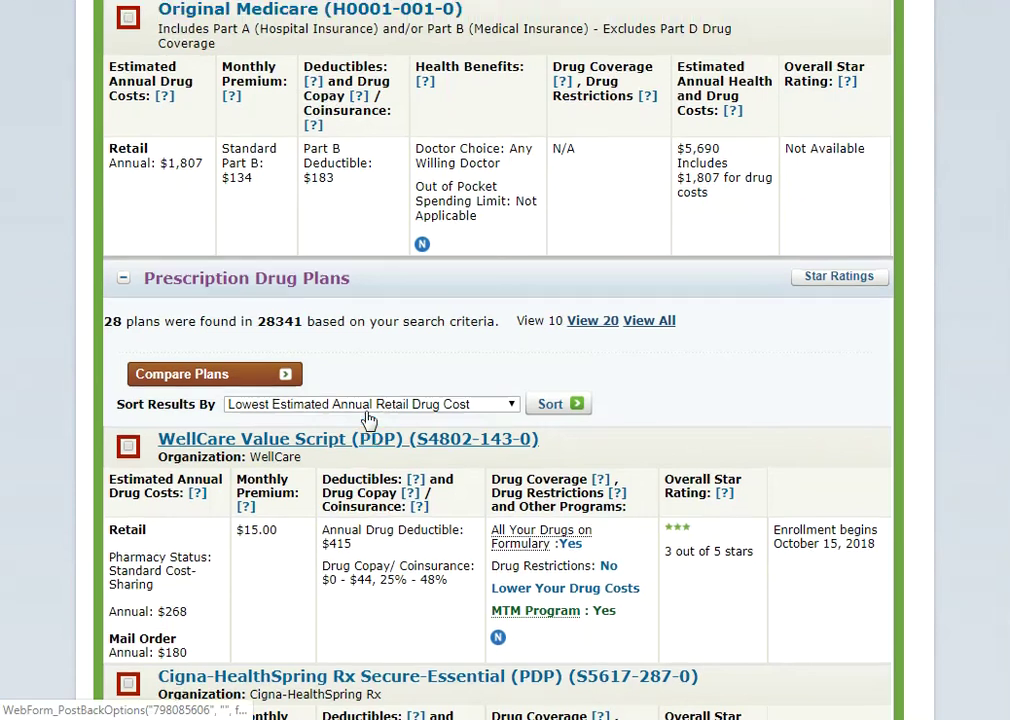